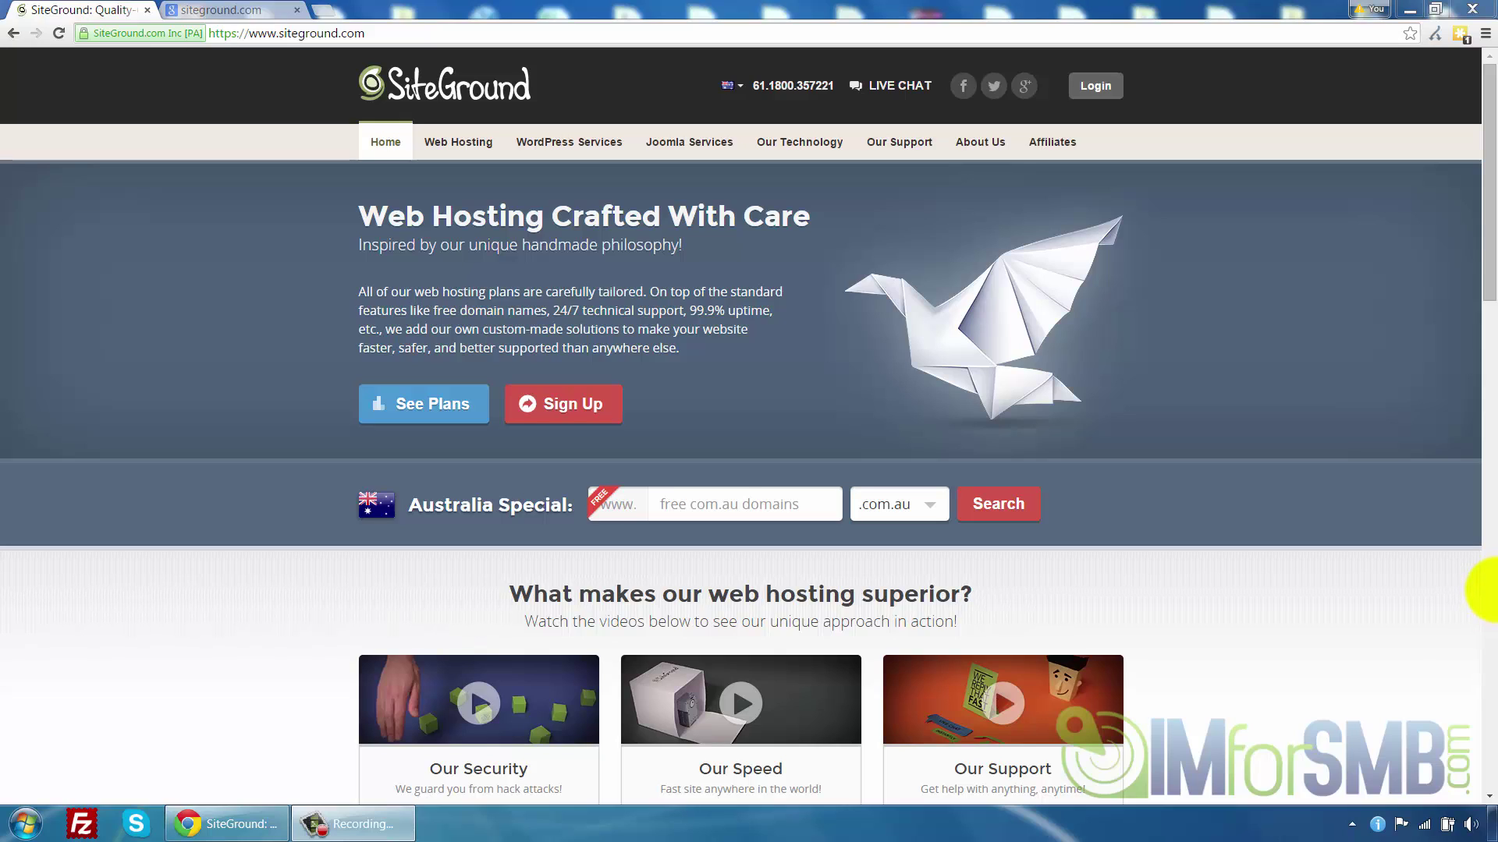
# Step: Switch to the siteground.com Google Shopping seller reviews tab (4.9 rating, 165 reviews)
pyautogui.click(201, 11)
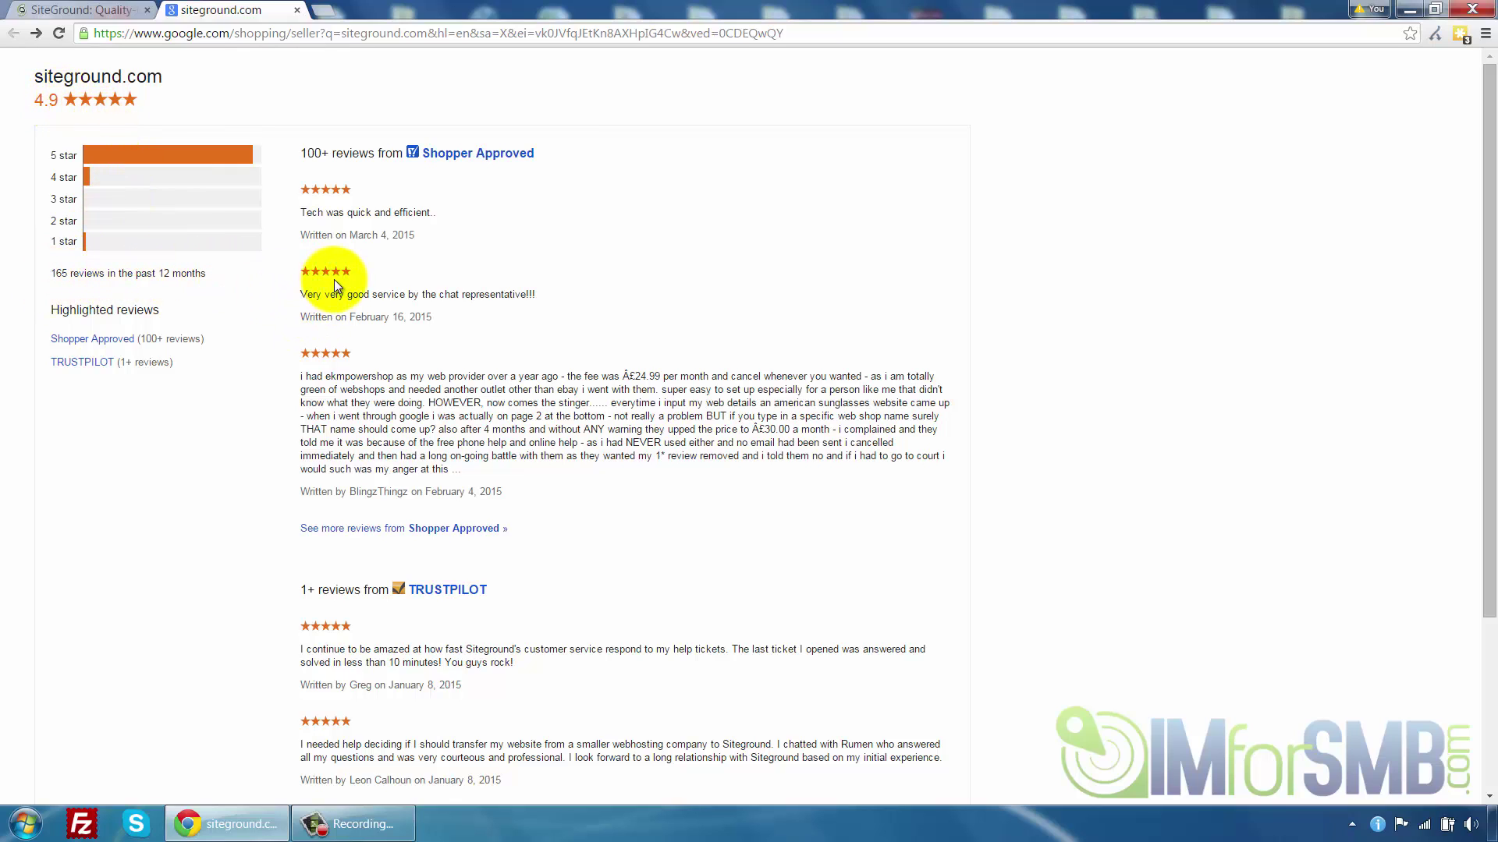
# Step: Browse the siteground.com reviews, highlighting the first review, then return to the SiteGround homepage tab
pyautogui.scroll(-3, 333, 280)
pyautogui.scroll(3, 351, 188)
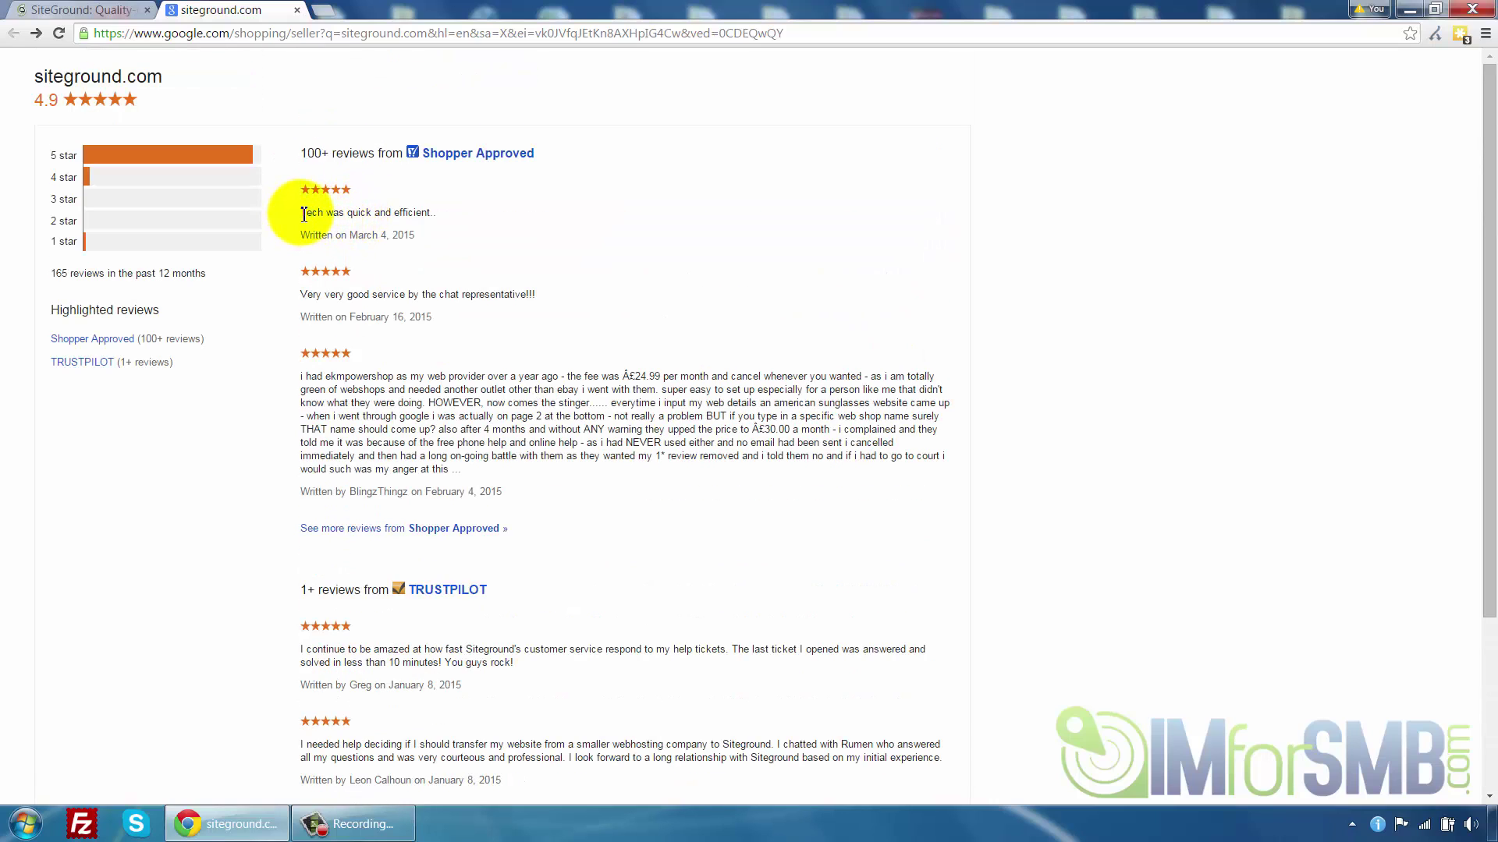
pyautogui.moveTo(299, 214); pyautogui.dragTo(439, 201)
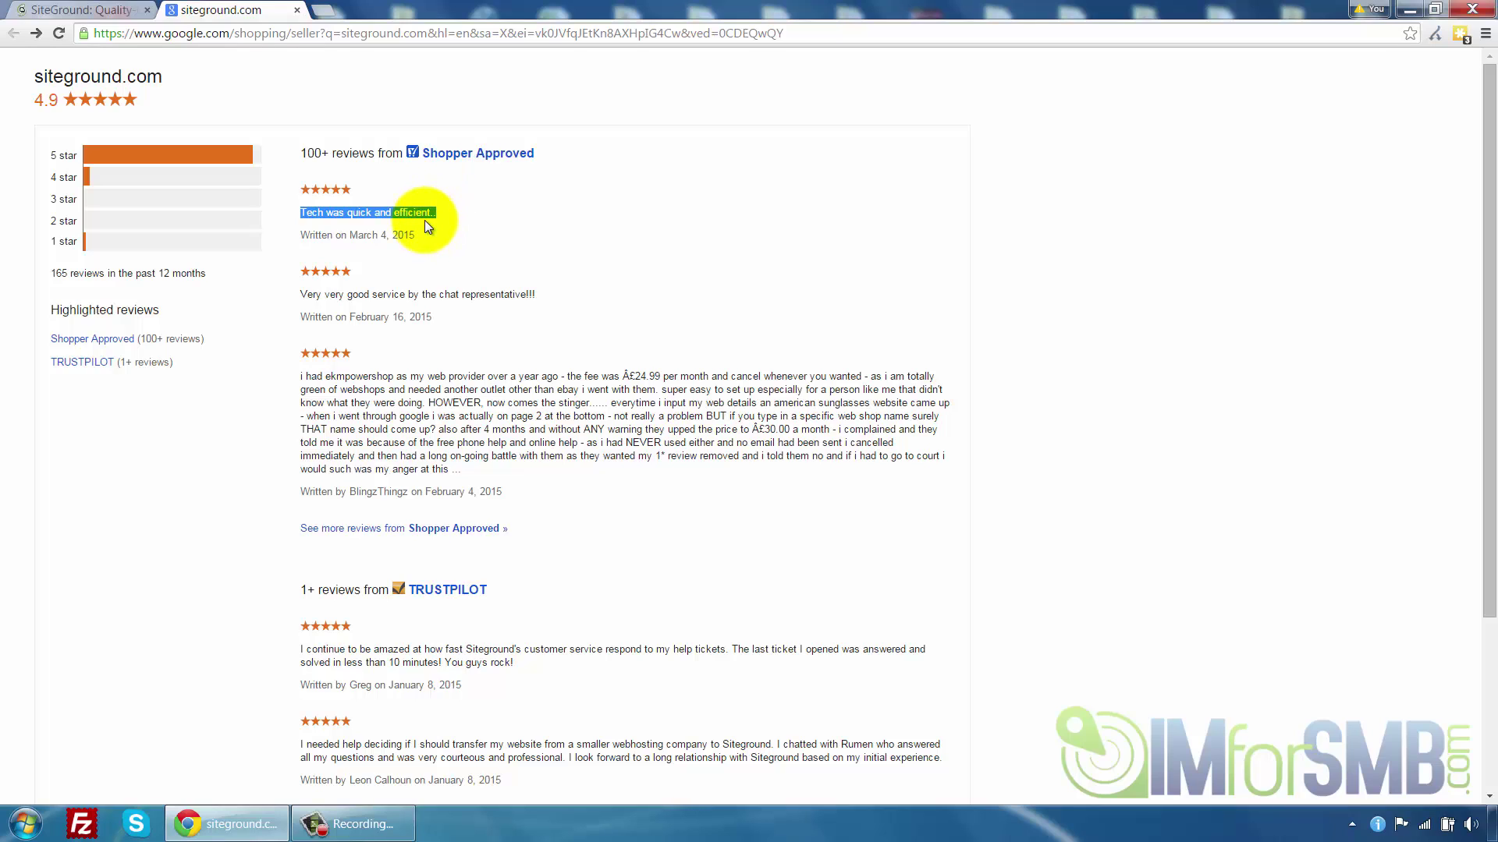
pyautogui.click(360, 225)
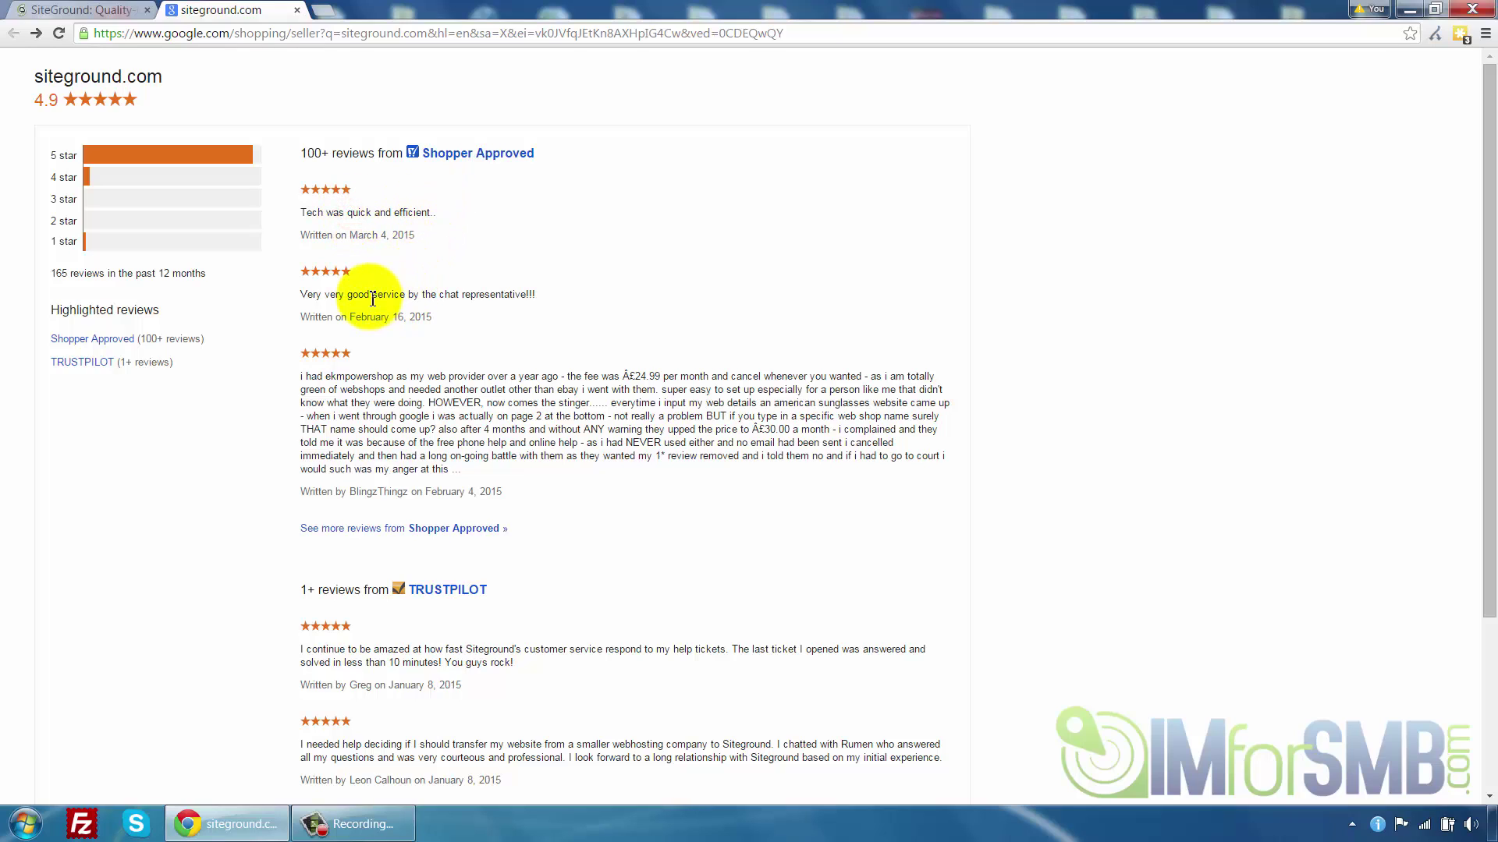
pyautogui.scroll(-1, 645, 284)
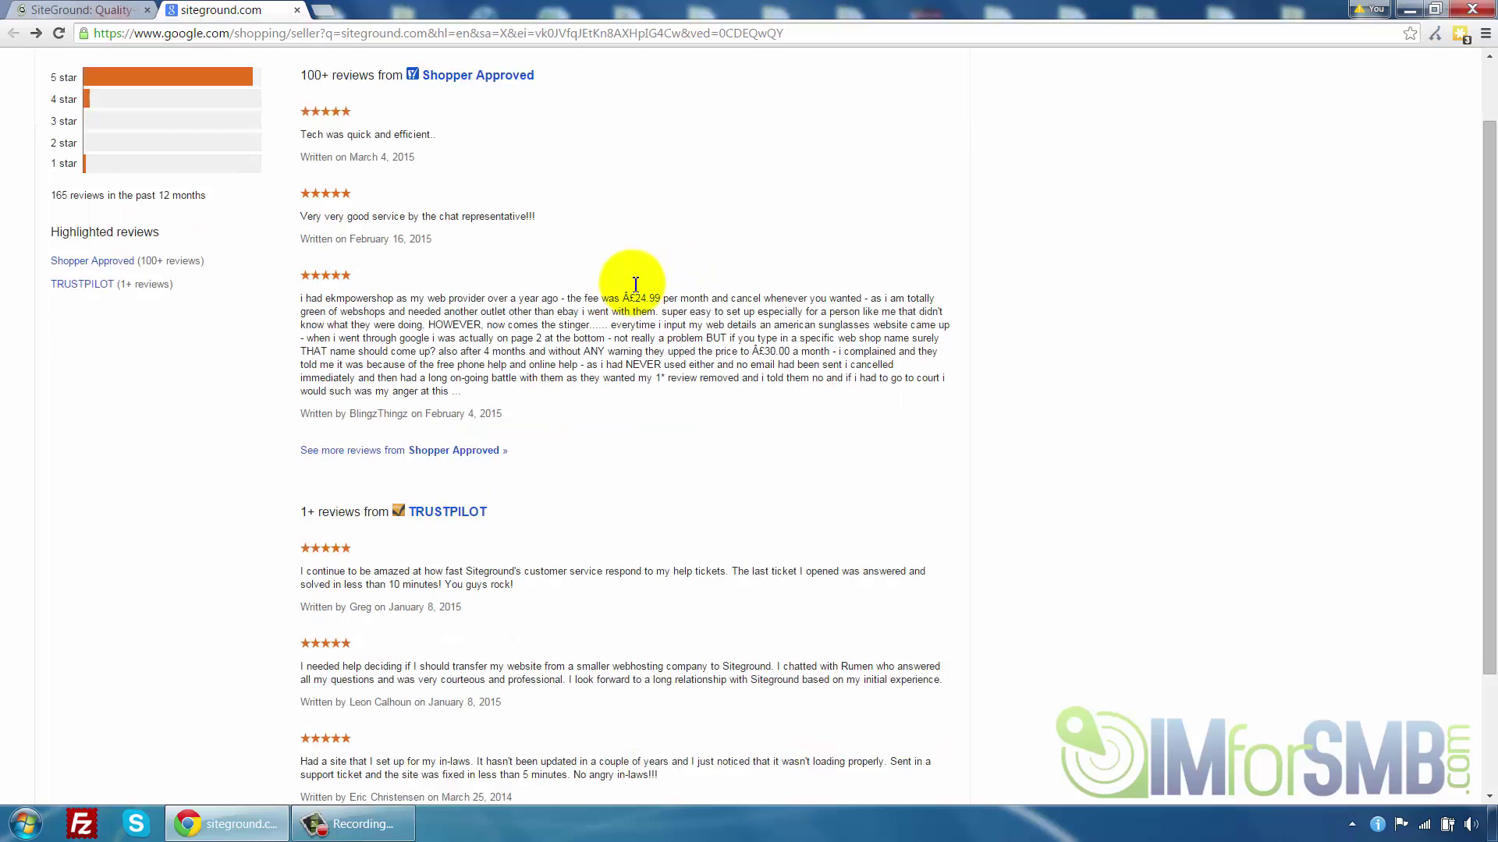
pyautogui.scroll(-2, 635, 283)
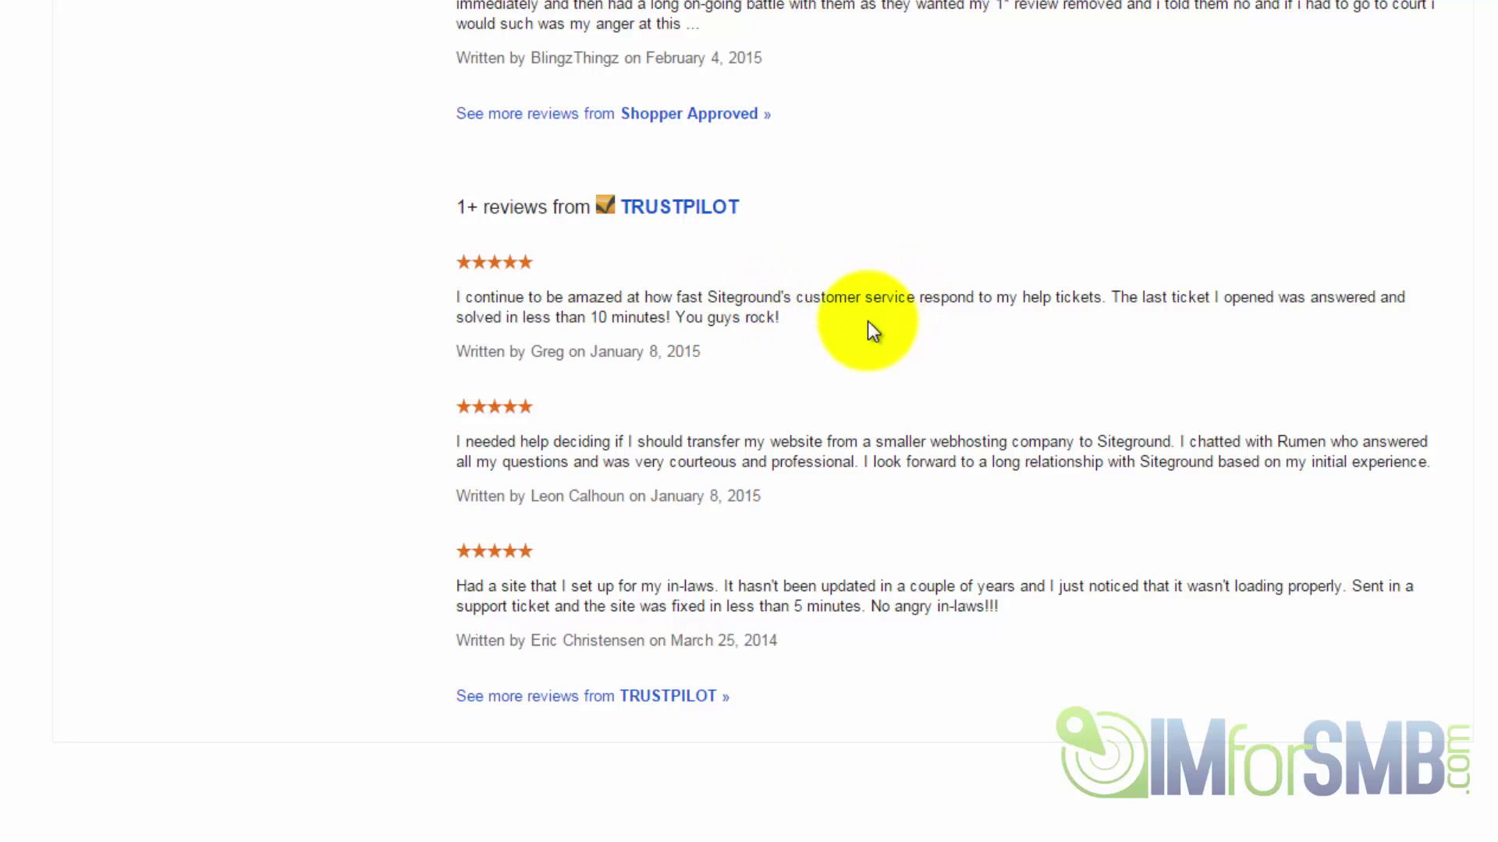
pyautogui.scroll(3, 827, 349)
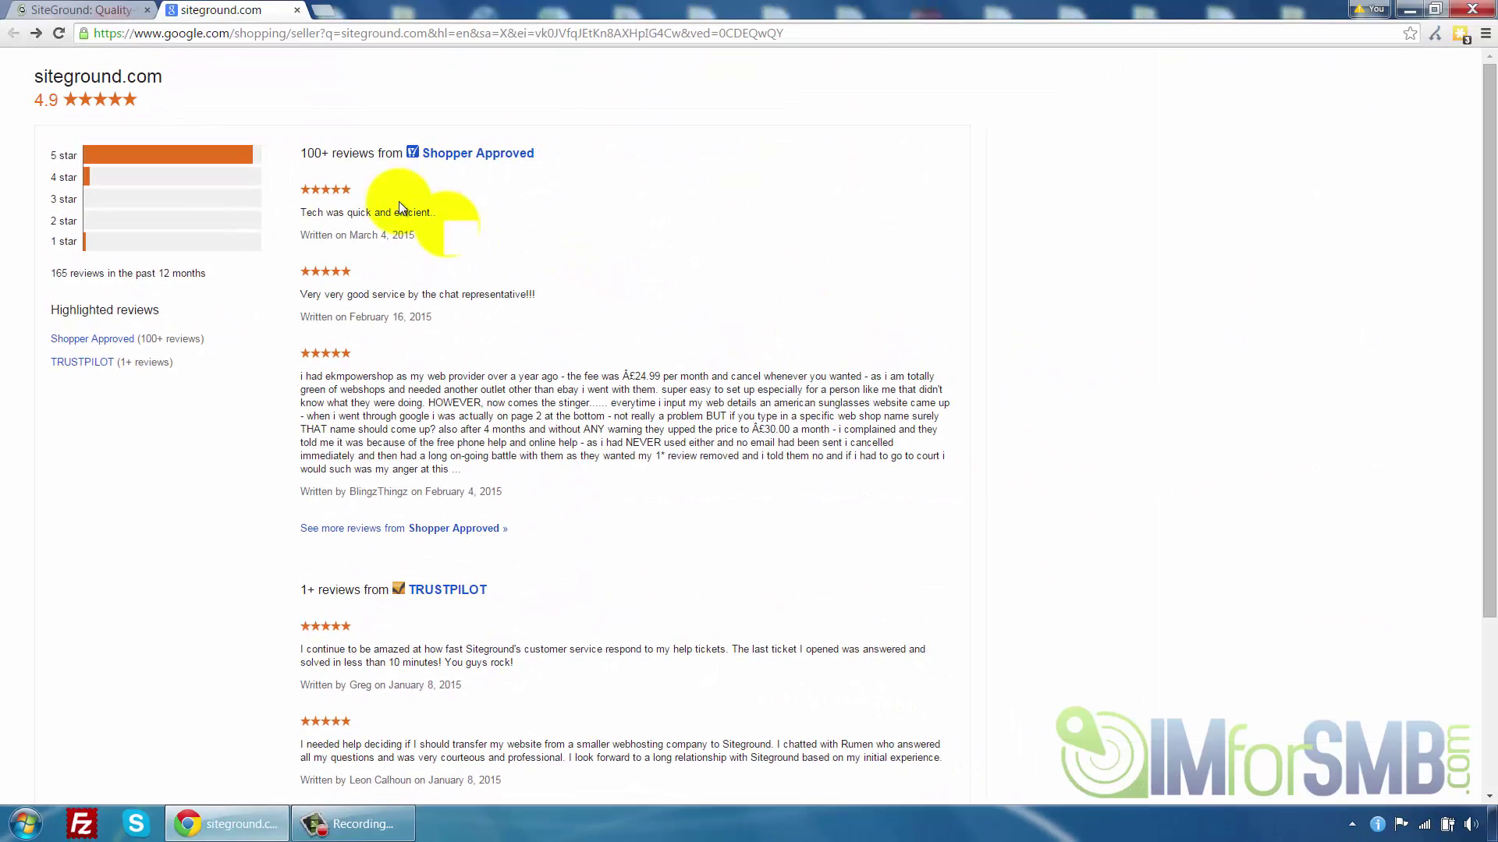
pyautogui.click(90, 8)
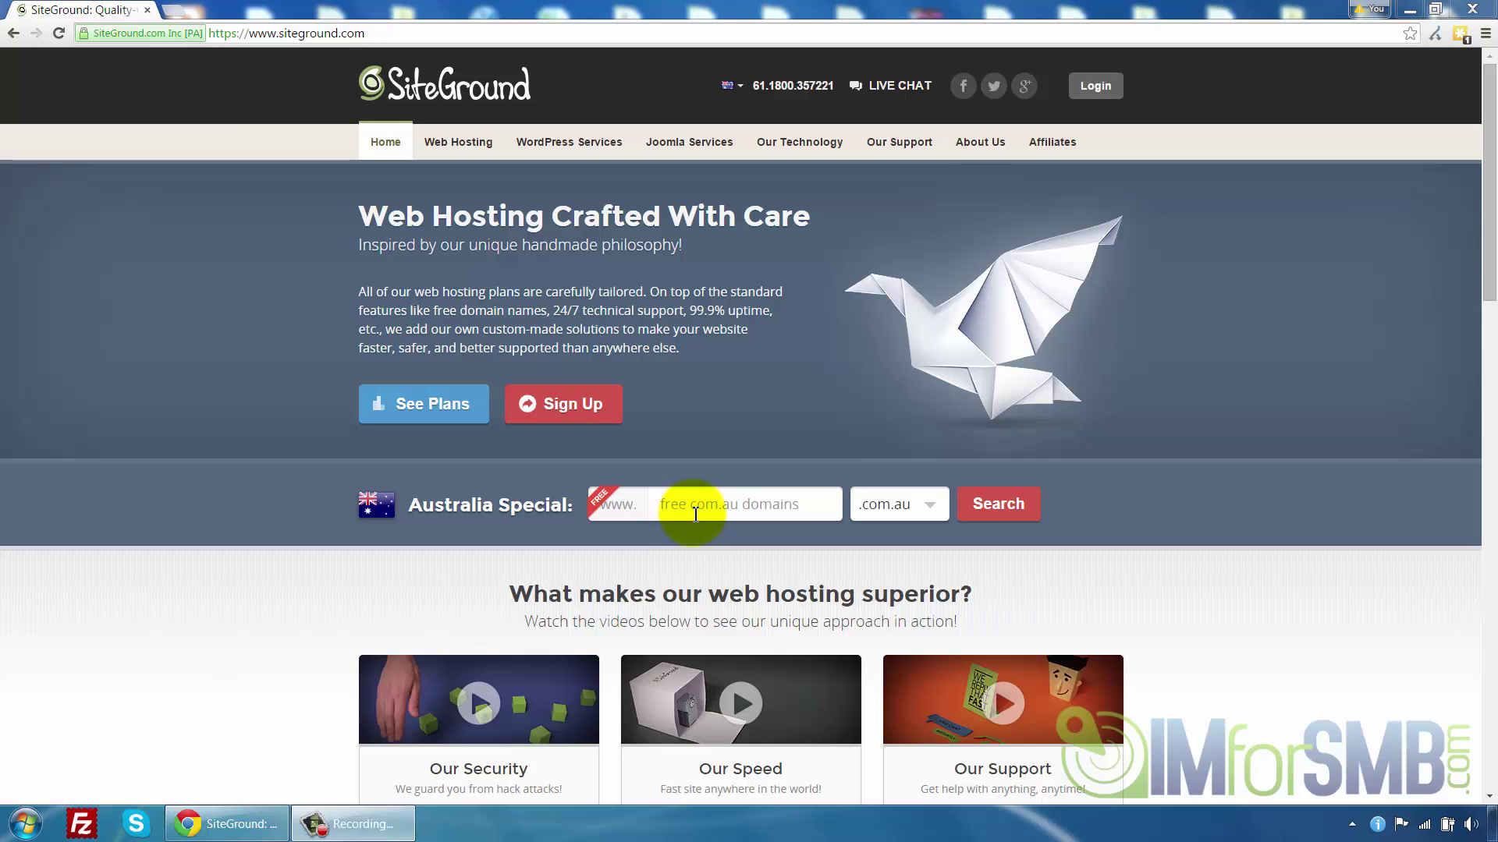
# Step: Search for the domain mylandscaping with the .com extension
pyautogui.click(907, 504)
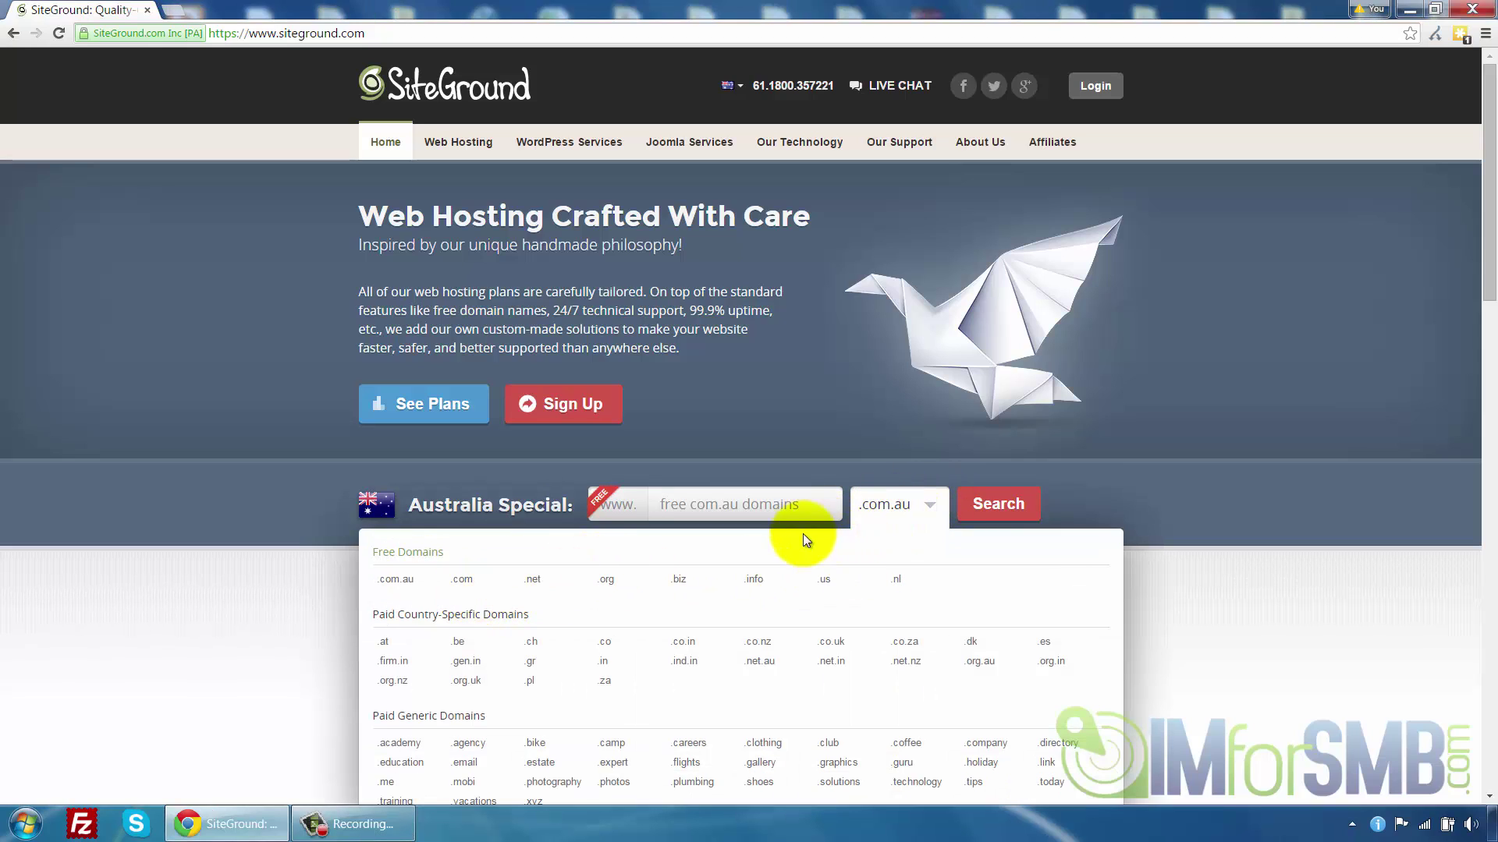
pyautogui.click(478, 581)
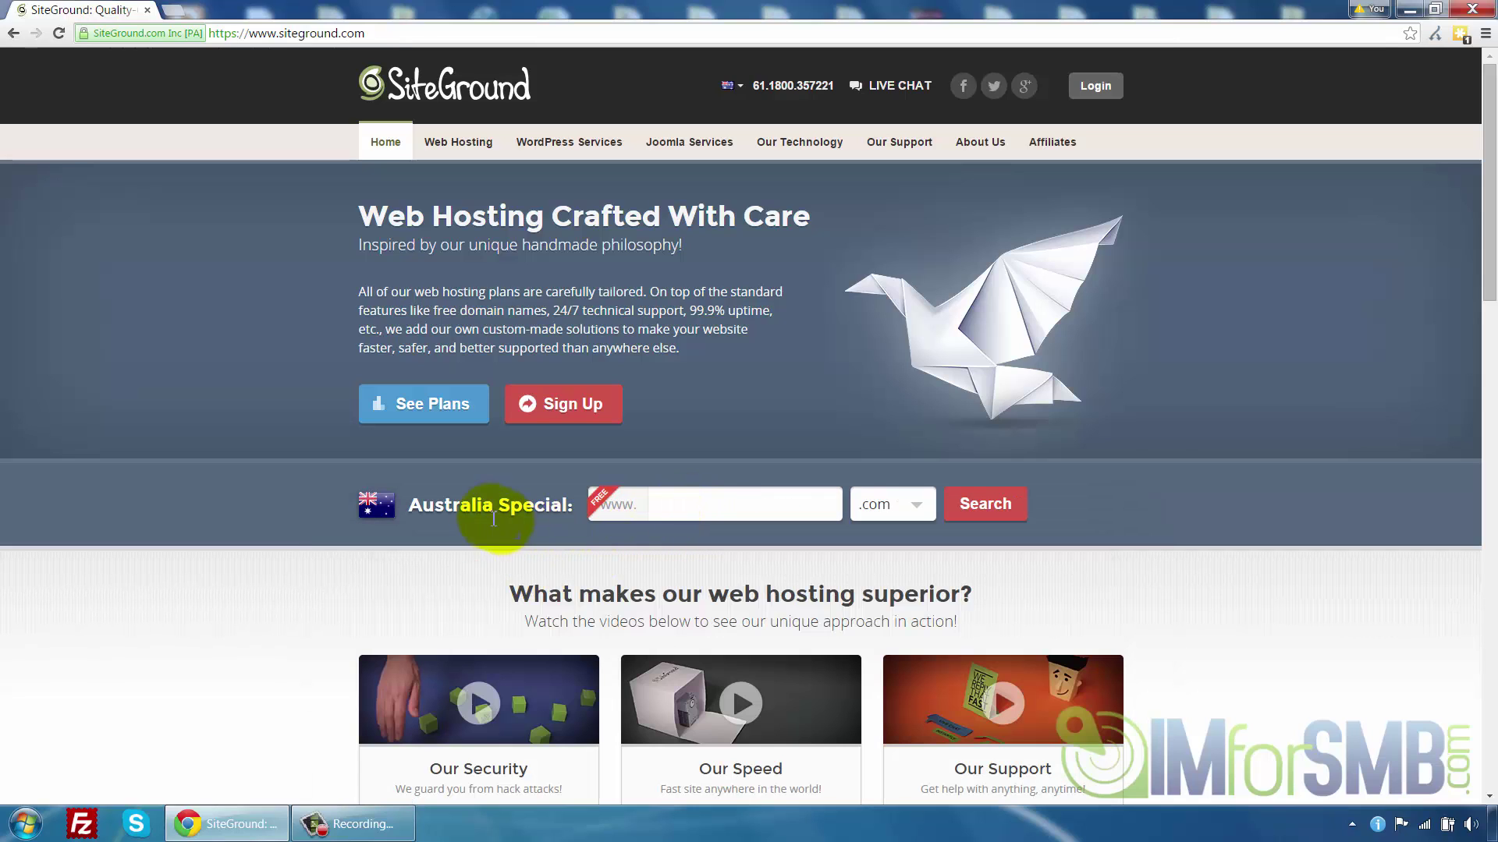
pyautogui.click(668, 508)
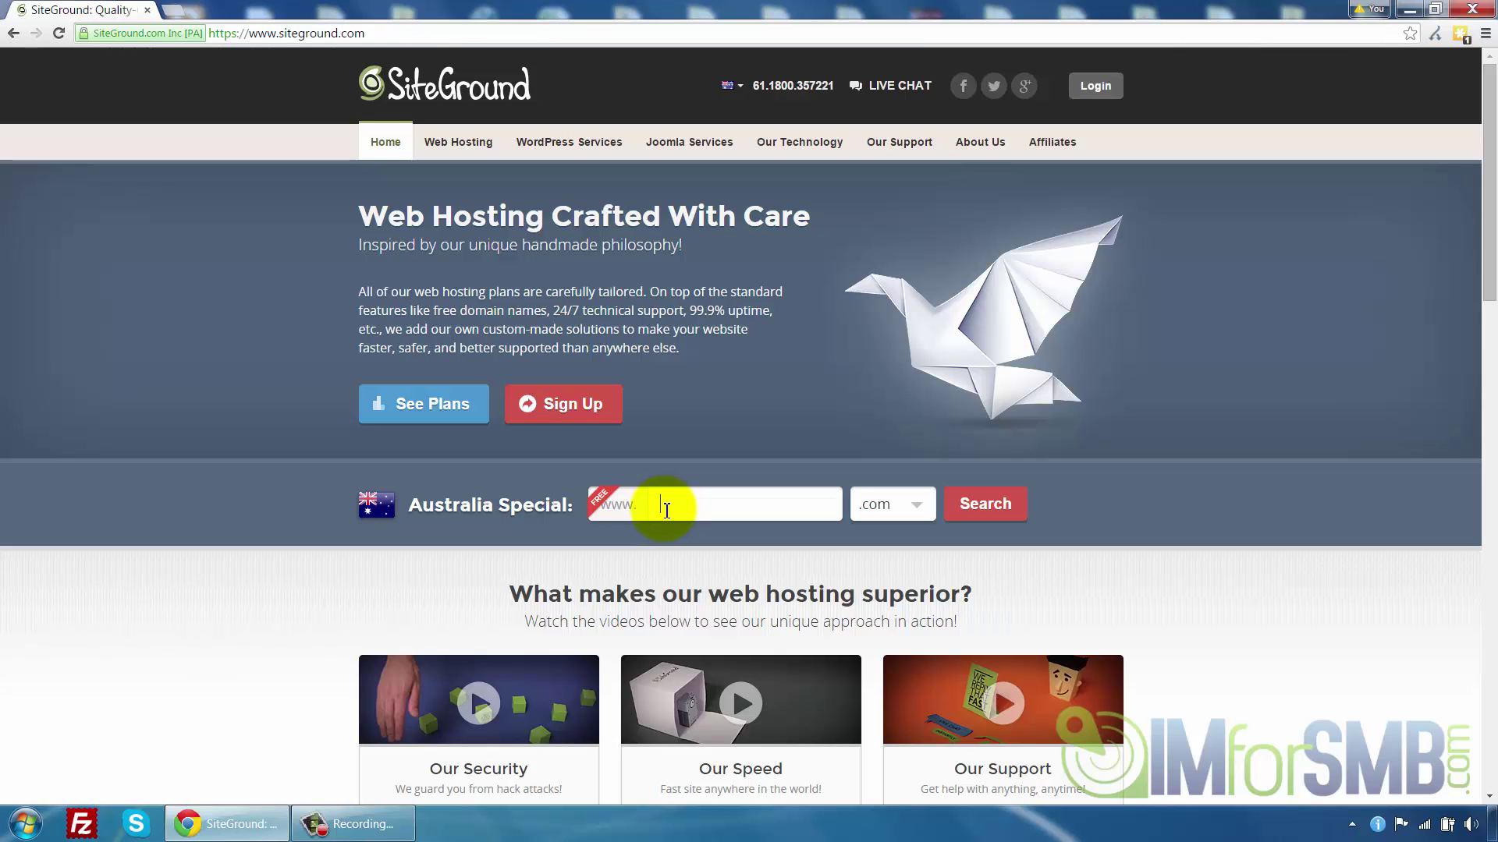
pyautogui.write('mylandscaping')
pyautogui.click(977, 500)
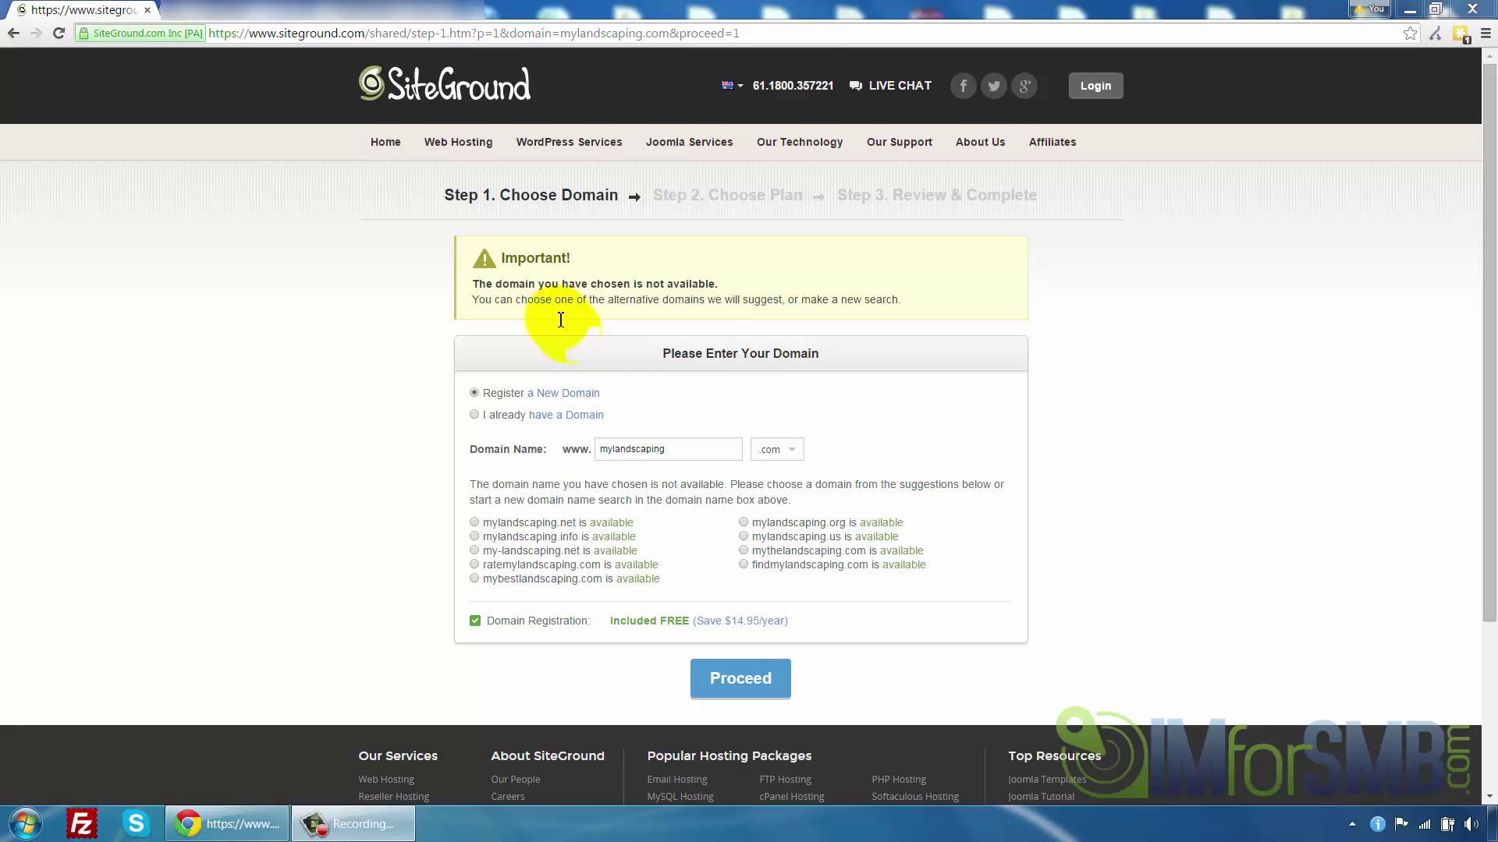
# Step: Note the unavailable-domain warning and change the domain name to mylocallandscaping
pyautogui.moveTo(471, 284); pyautogui.dragTo(719, 282)
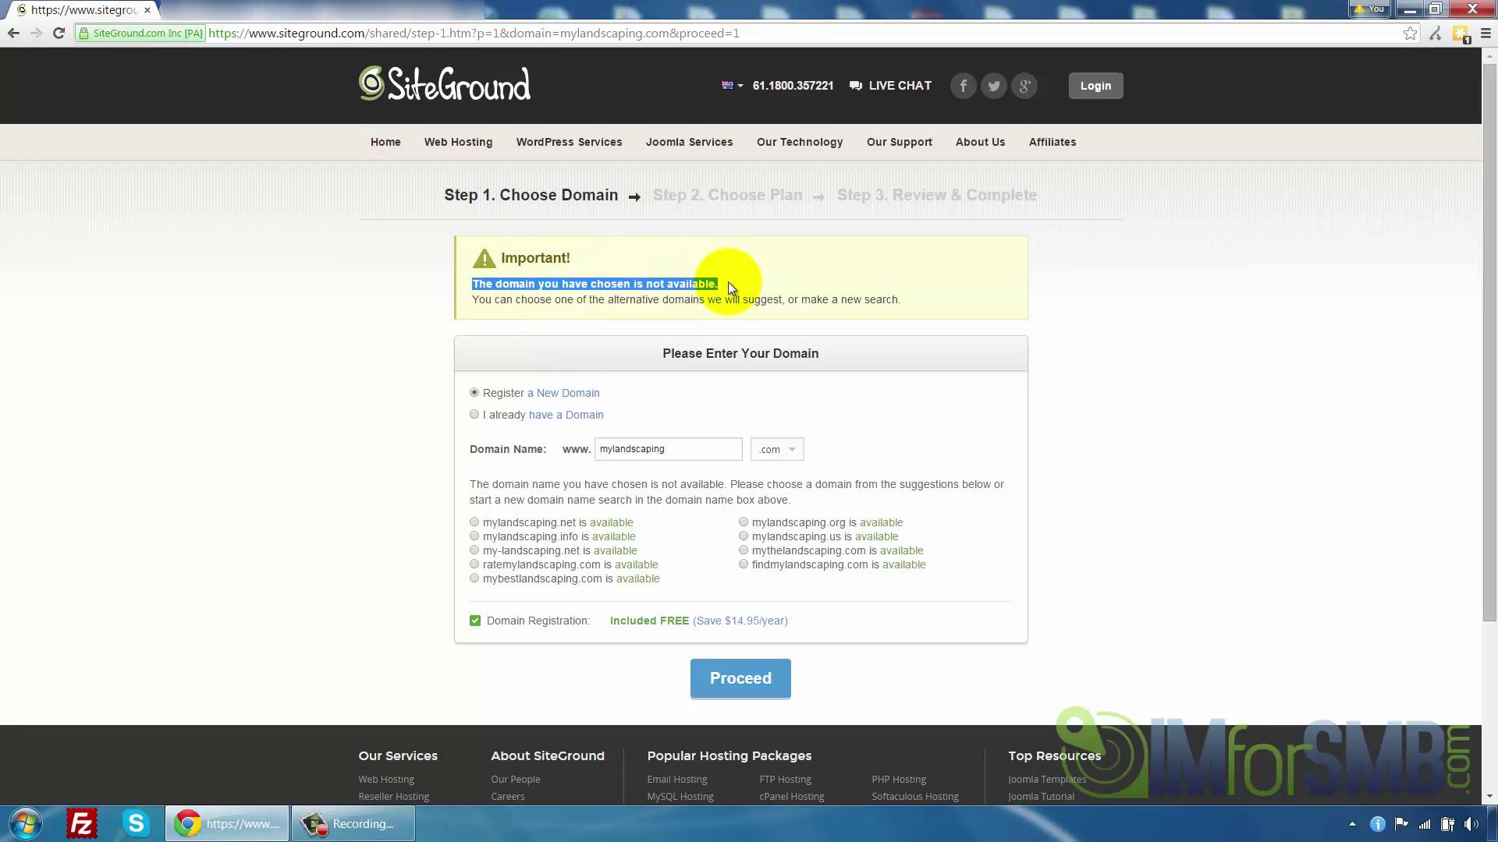
pyautogui.click(490, 503)
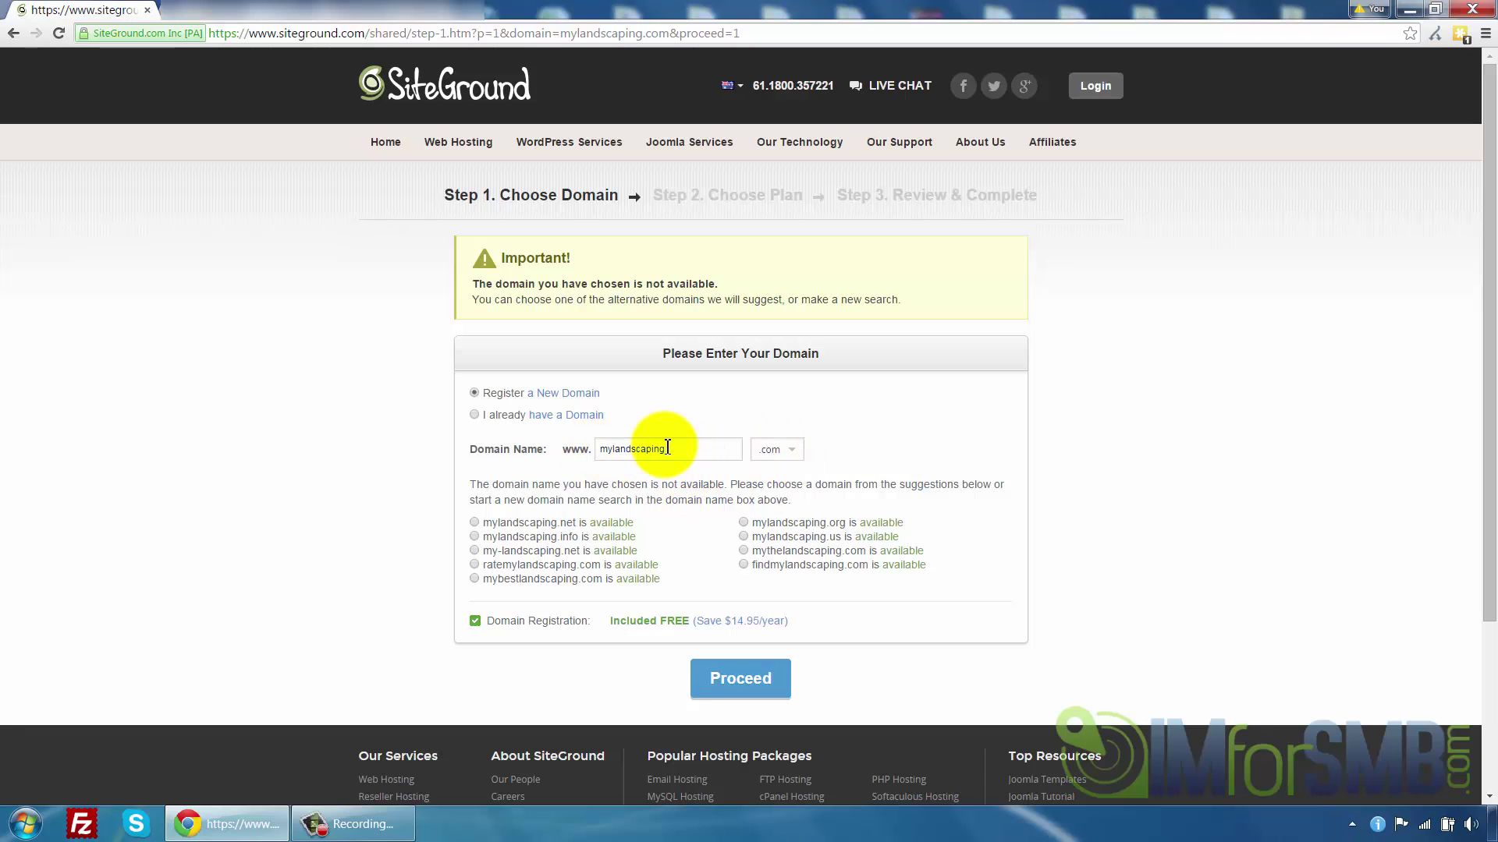
pyautogui.click(609, 451)
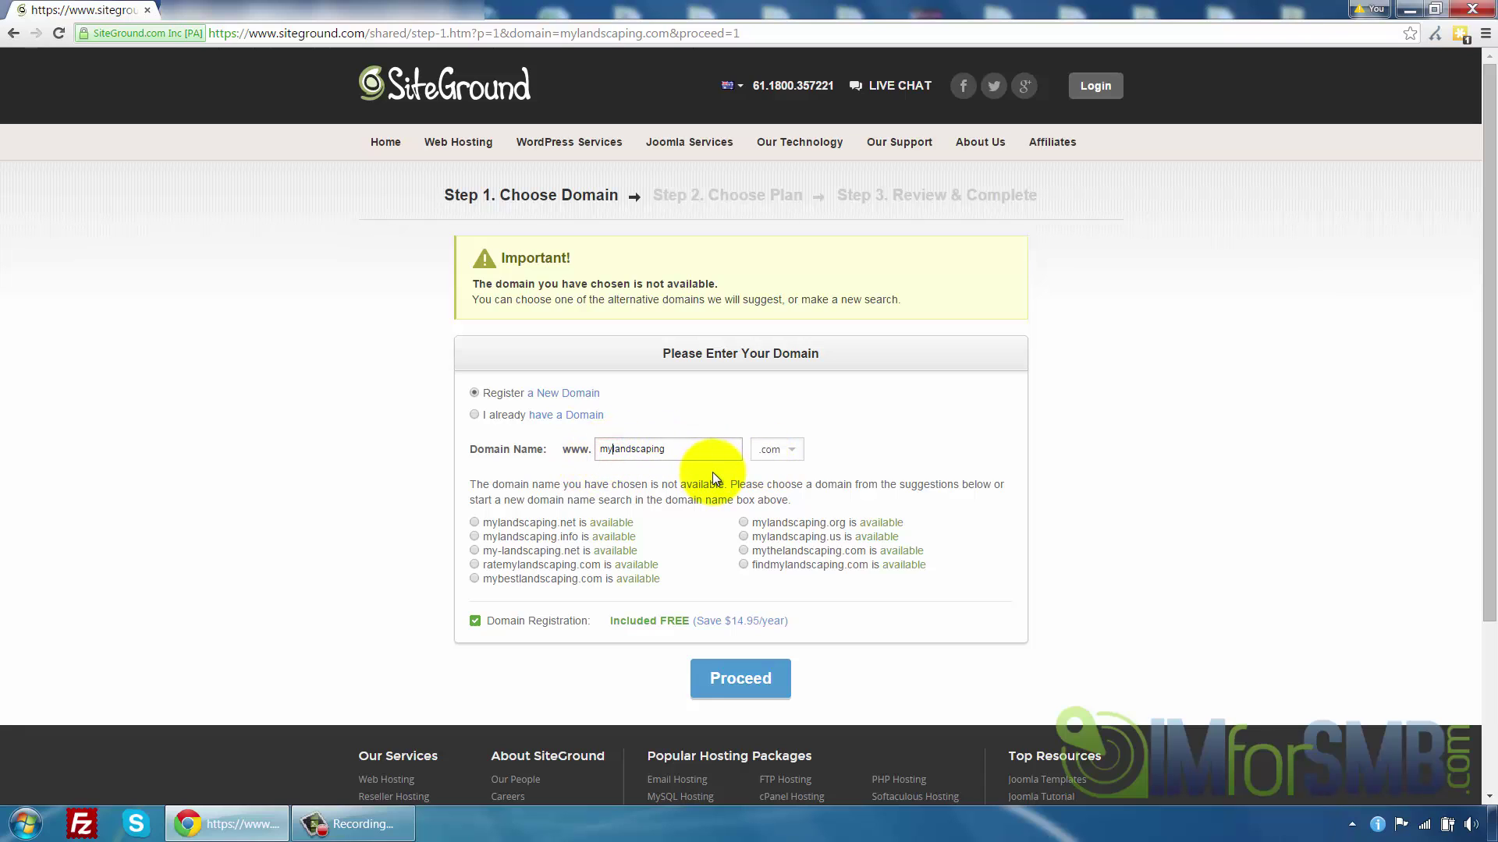
pyautogui.write('local')
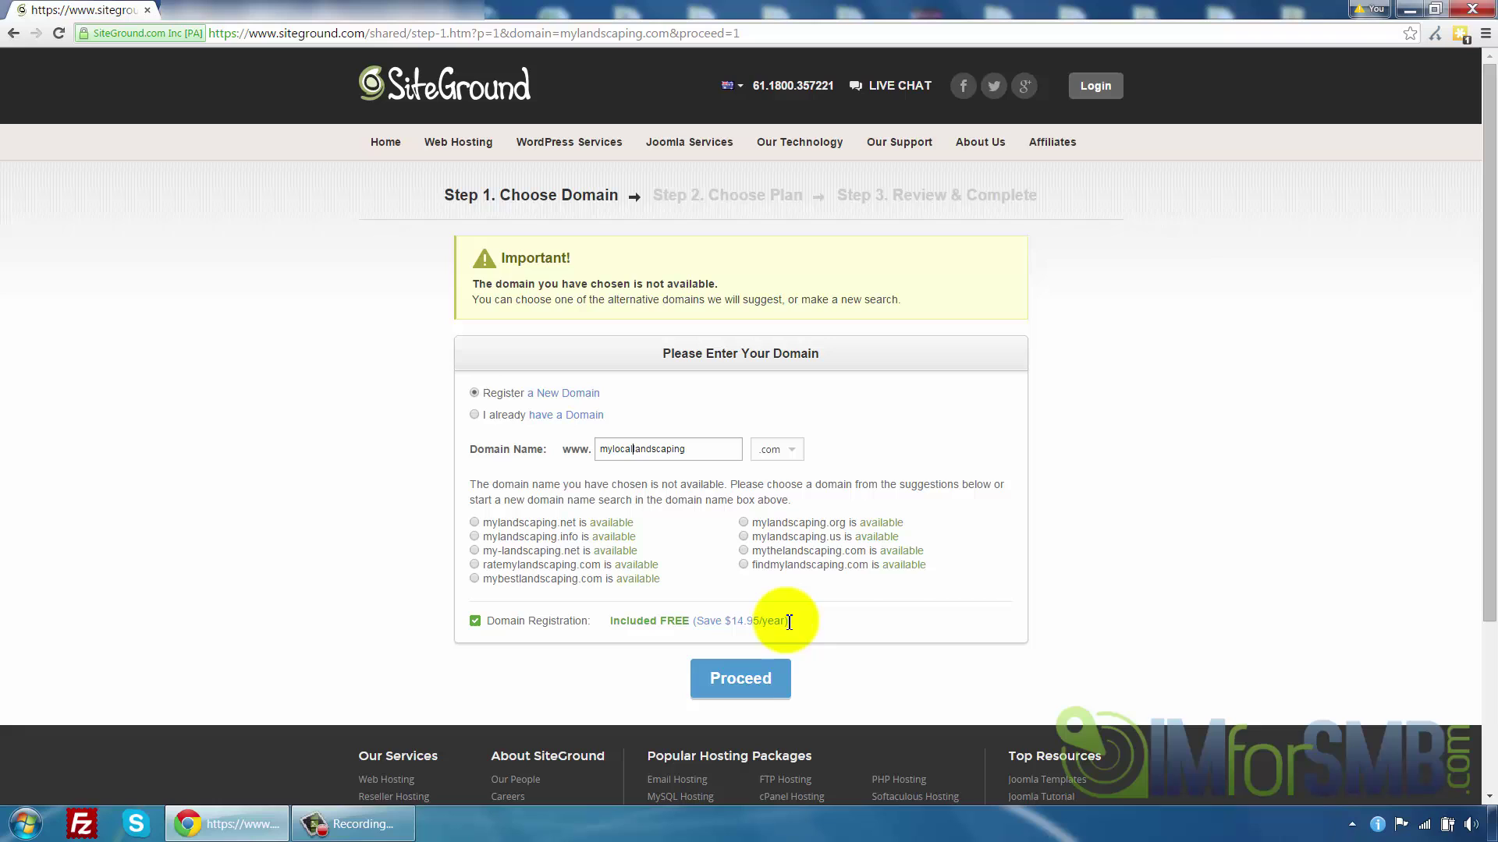
# Step: Submit mylocallandscaping.com and review the StartUp, GrowBig and GoGeek plan cards
pyautogui.click(737, 678)
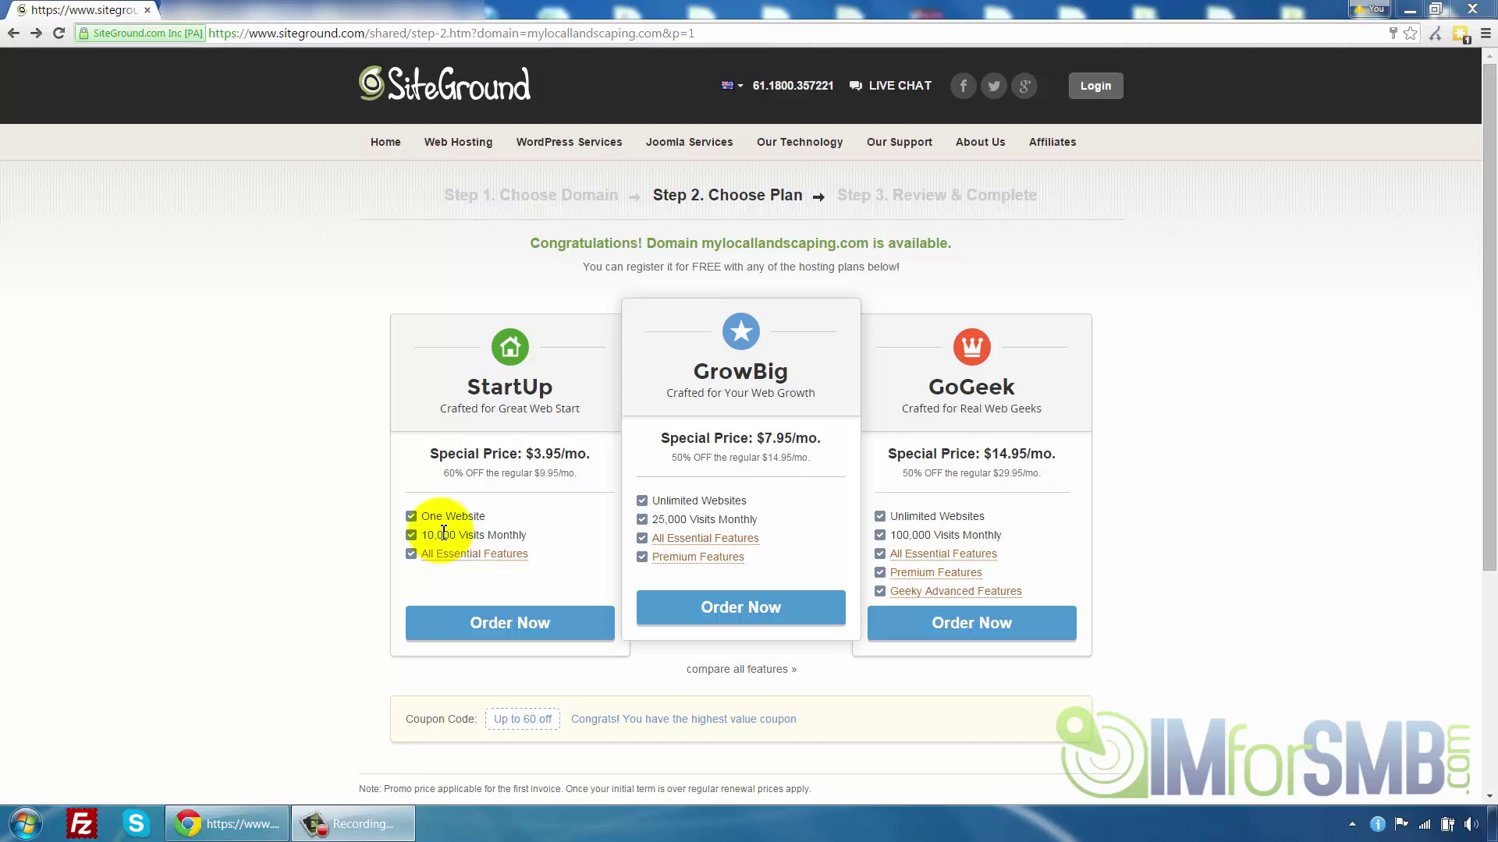
pyautogui.moveTo(440, 552)
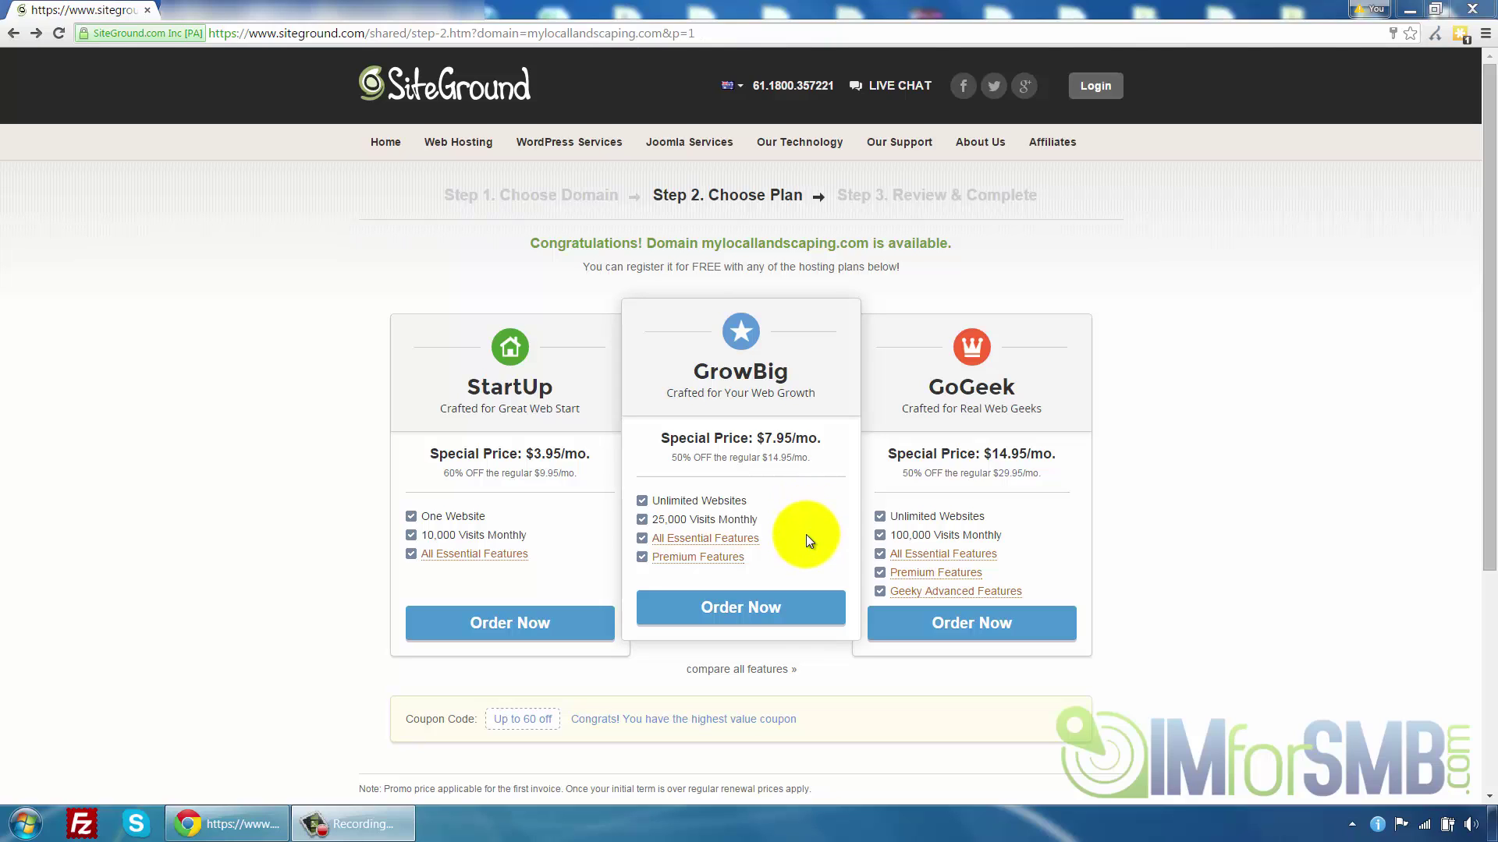
pyautogui.click(762, 613)
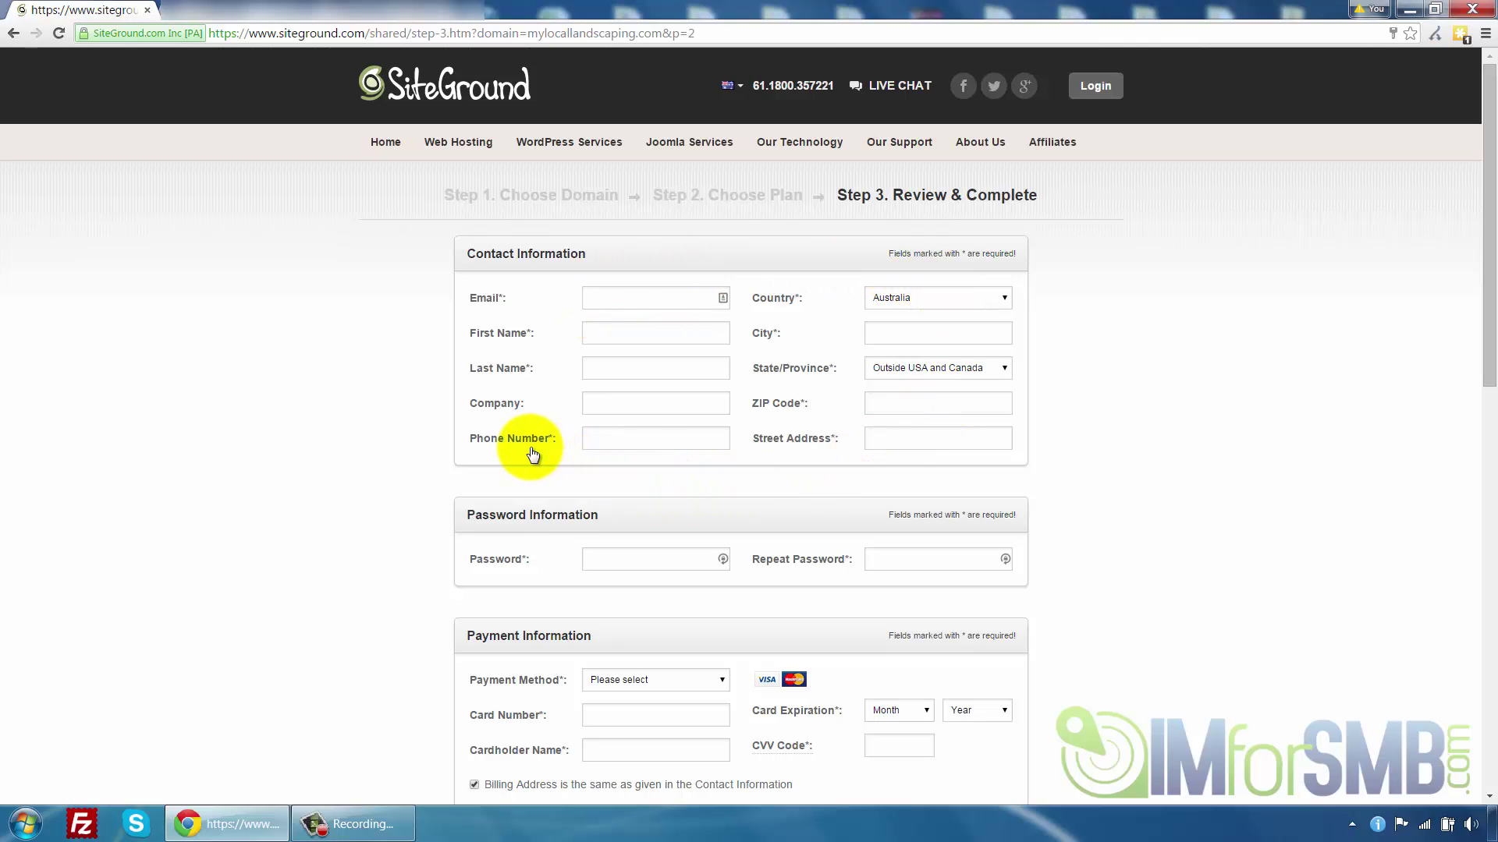
pyautogui.scroll(-2, 526, 456)
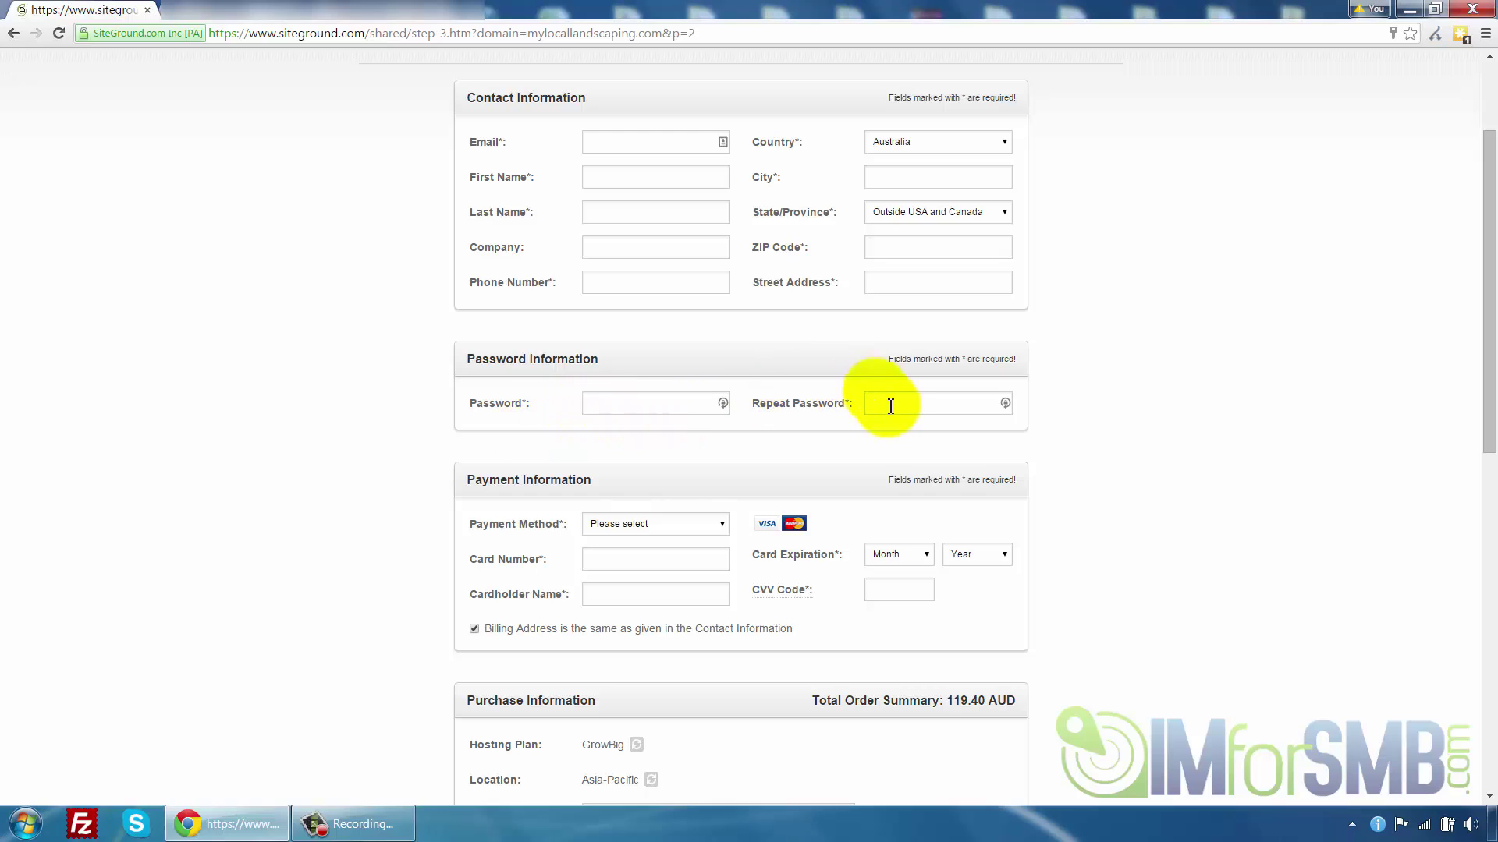
pyautogui.click(599, 518)
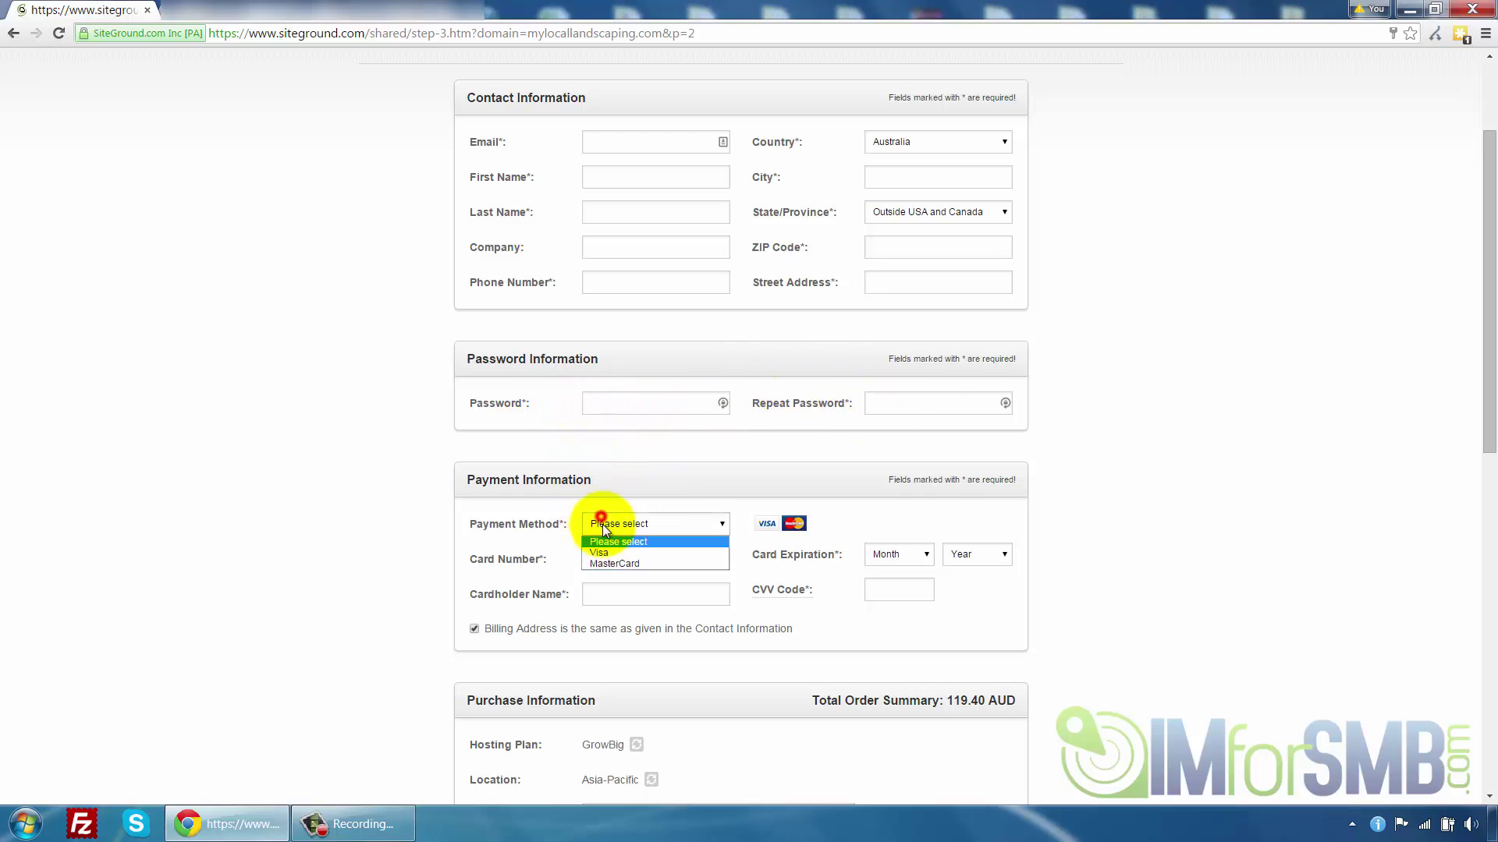
pyautogui.click(600, 563)
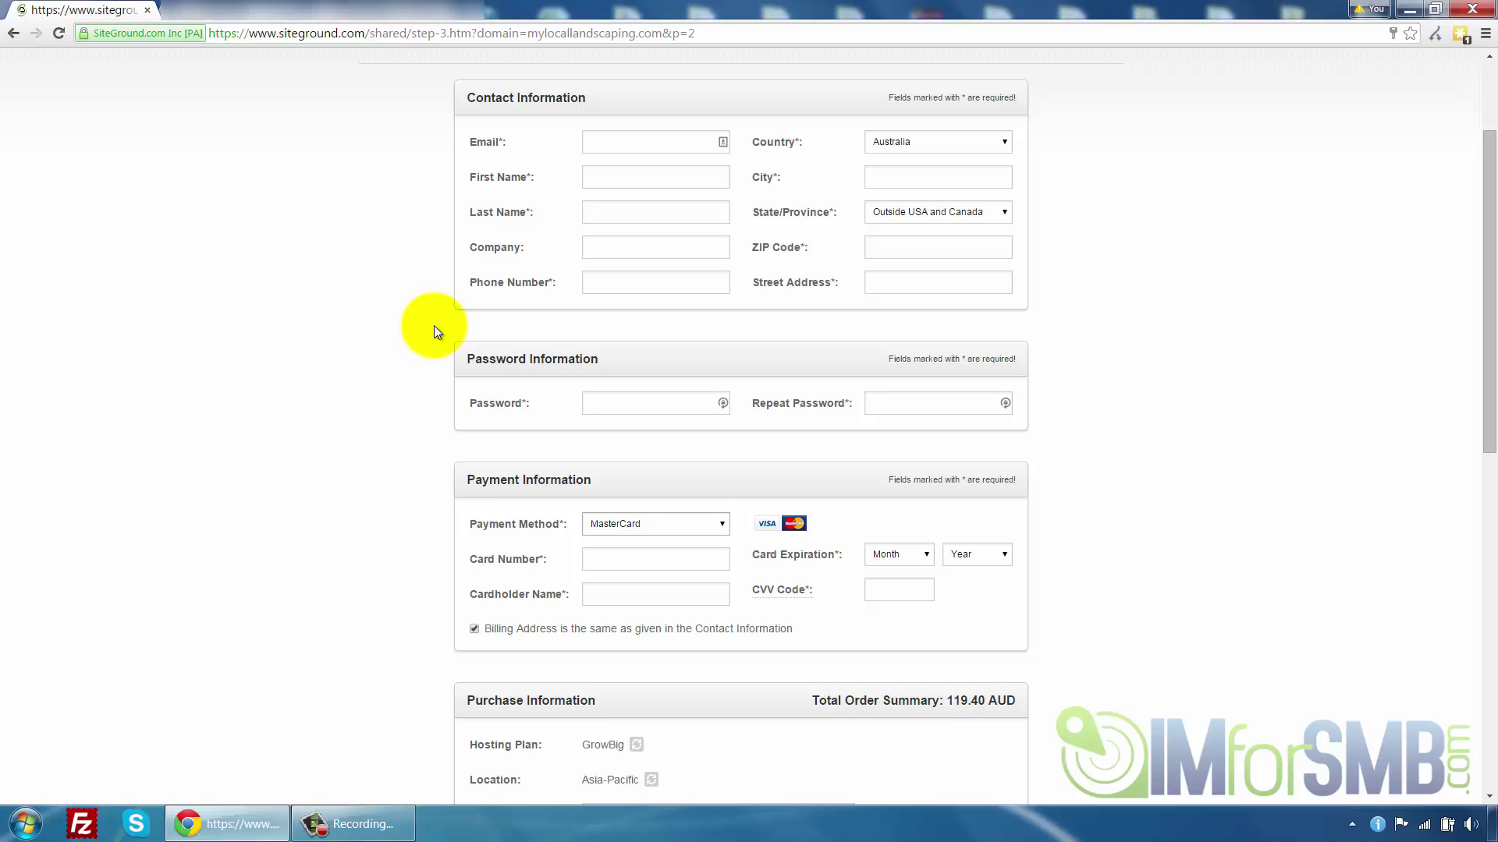
pyautogui.scroll(-2, 433, 312)
pyautogui.scroll(2, 429, 318)
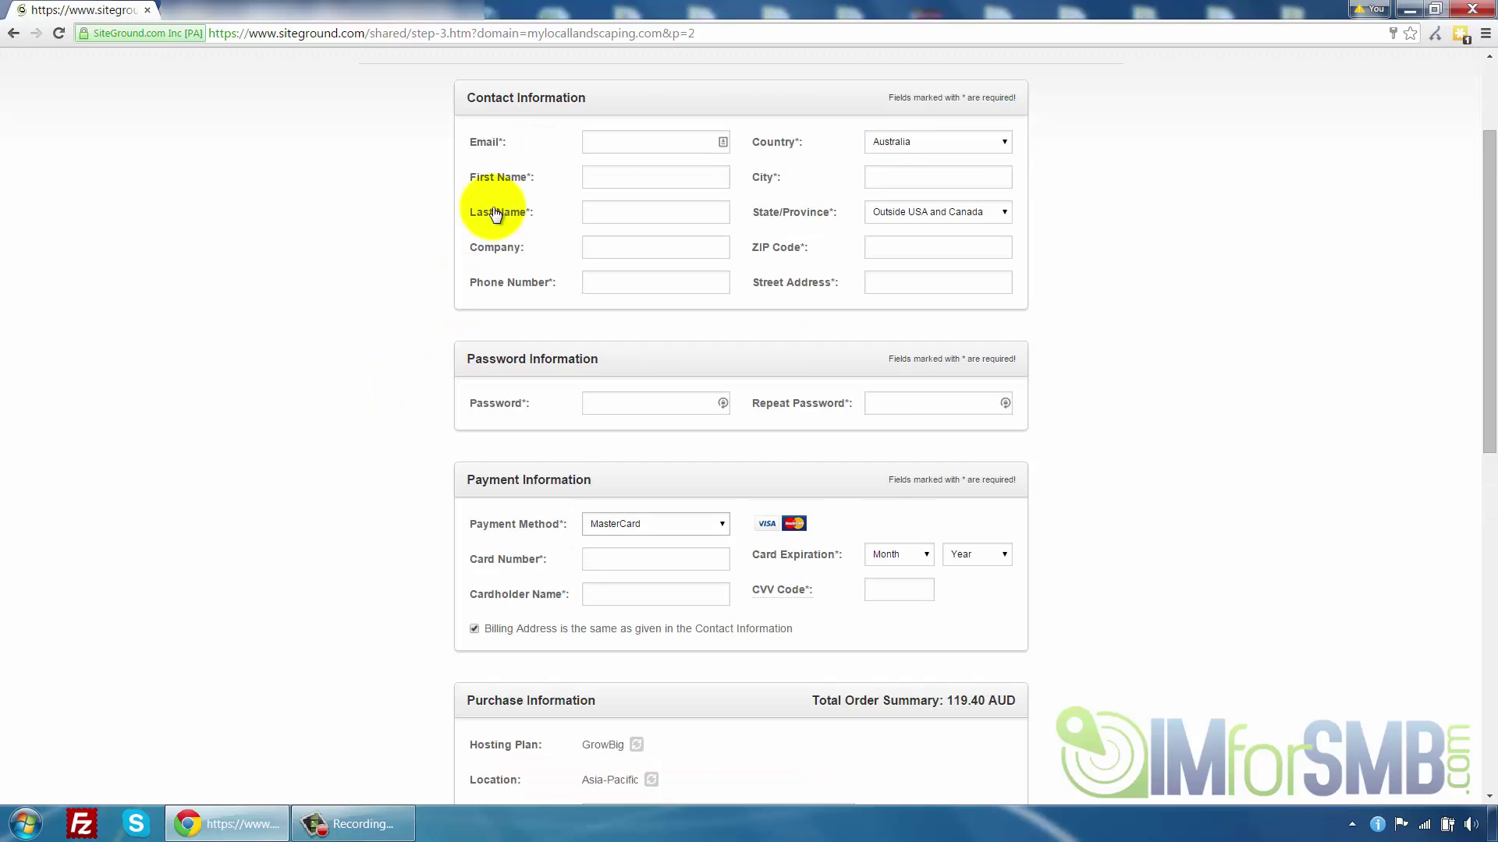
pyautogui.scroll(-5, 477, 268)
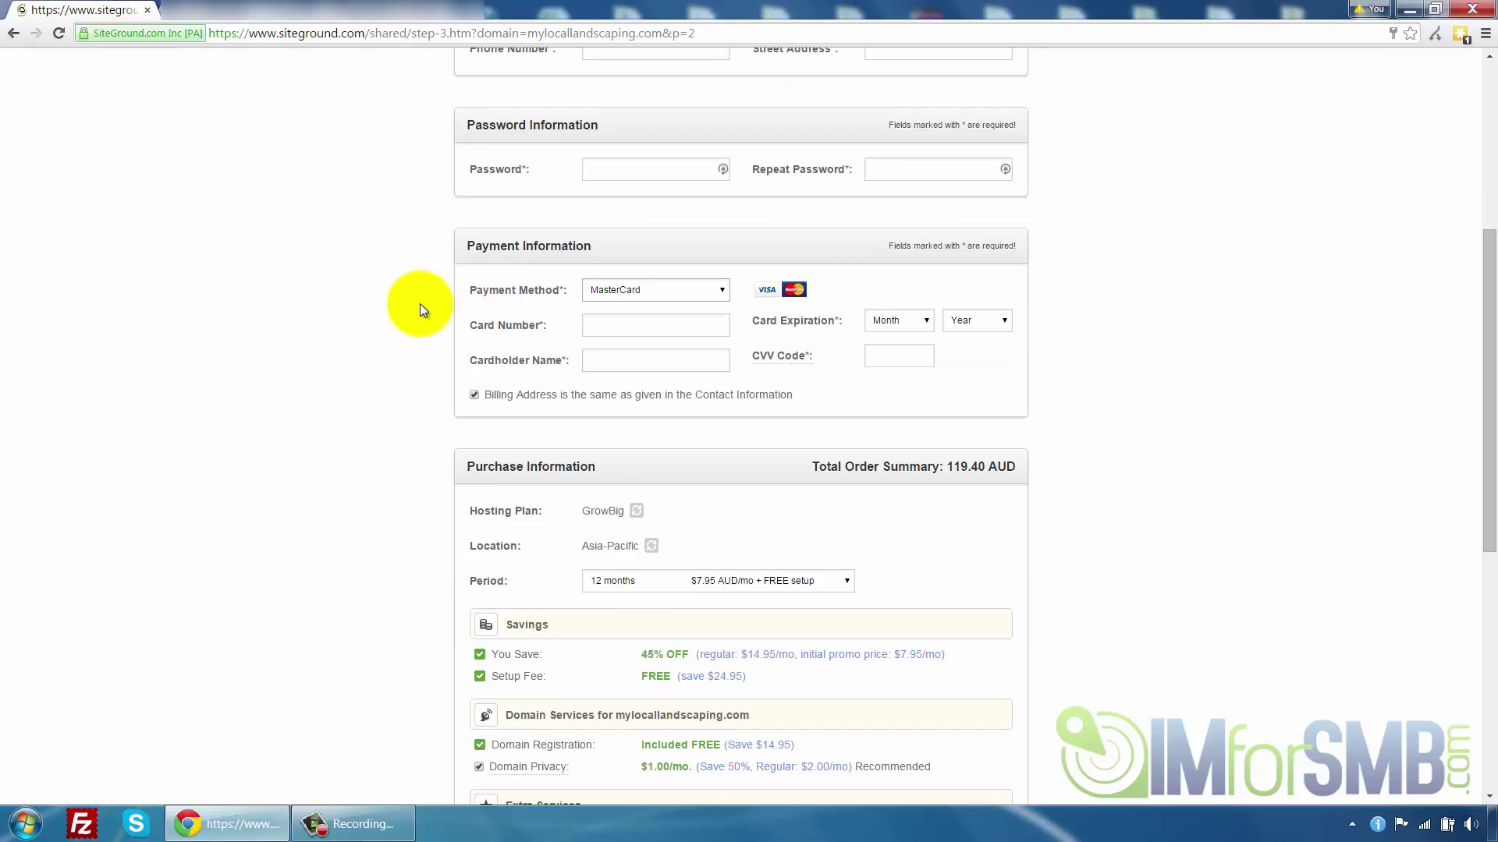
pyautogui.scroll(-1, 431, 312)
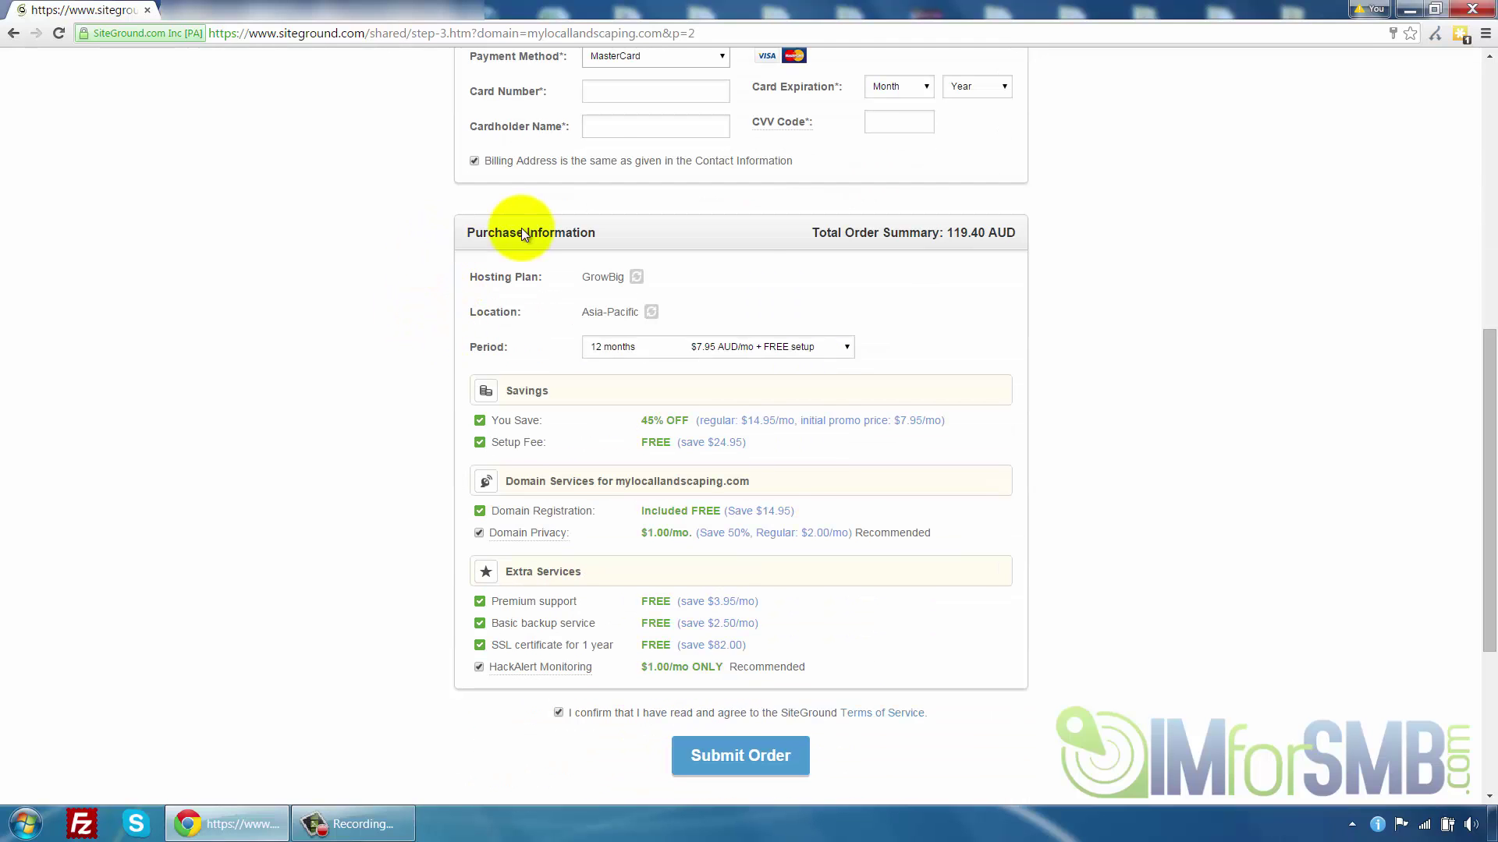
pyautogui.scroll(-1, 811, 278)
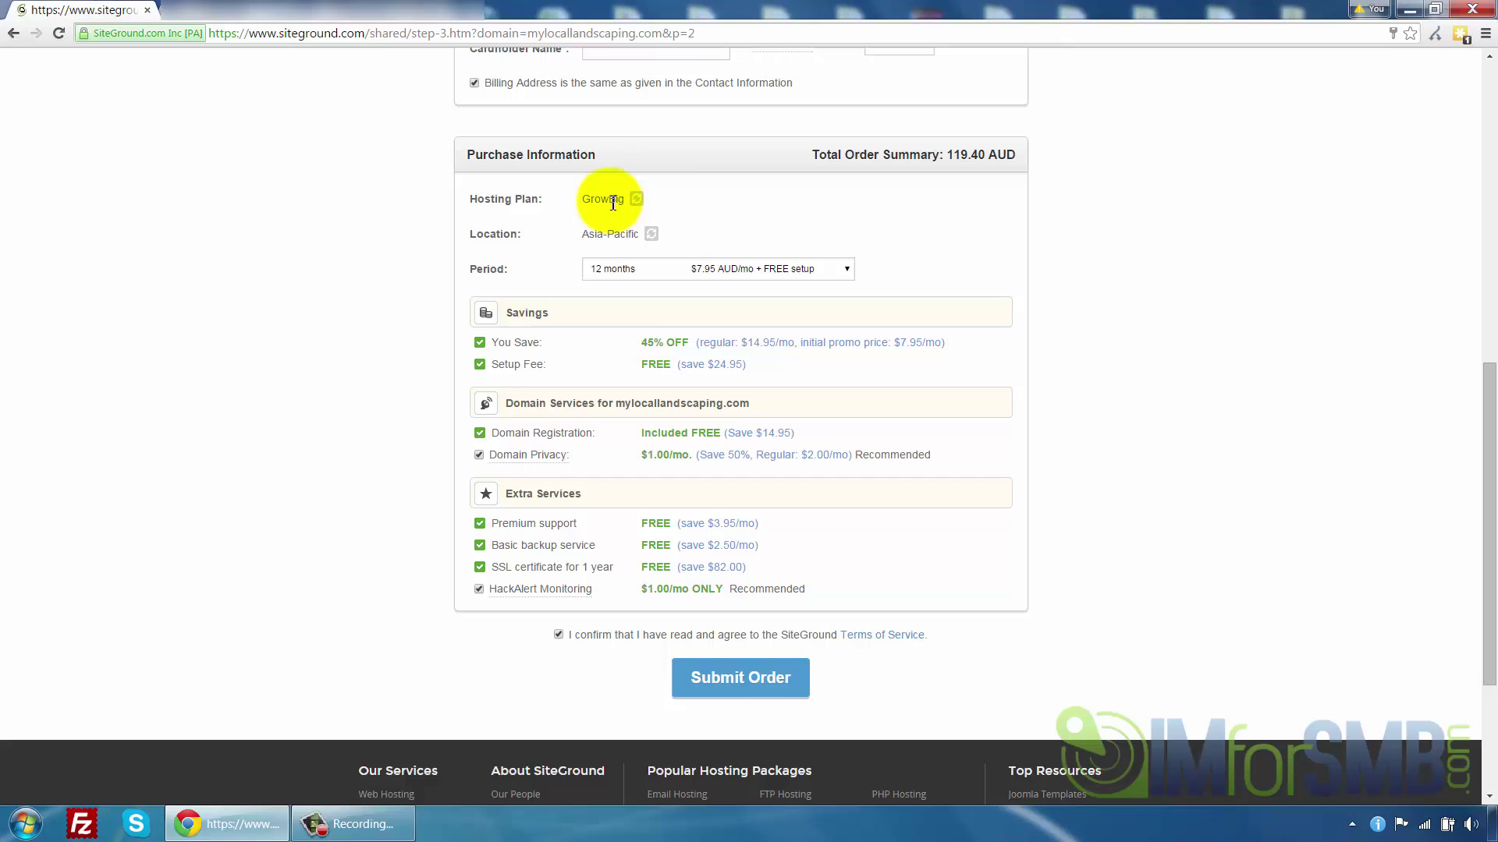
# Step: Keep the Singapore Asia-Pacific Data Center and the 12-month billing period, totalling 119.40 AUD
pyautogui.click(651, 233)
pyautogui.click(667, 237)
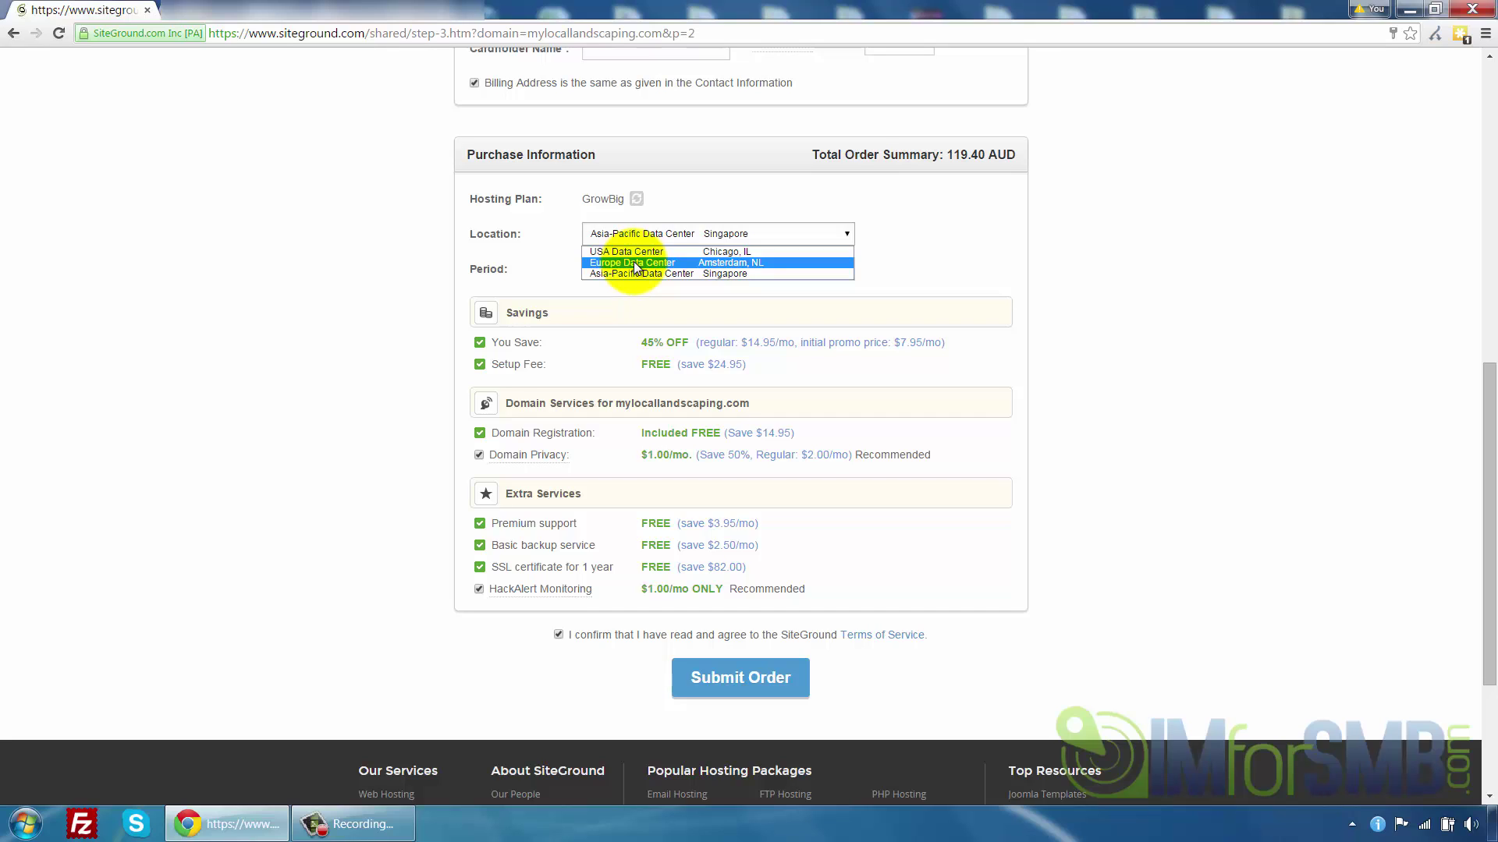
pyautogui.click(933, 241)
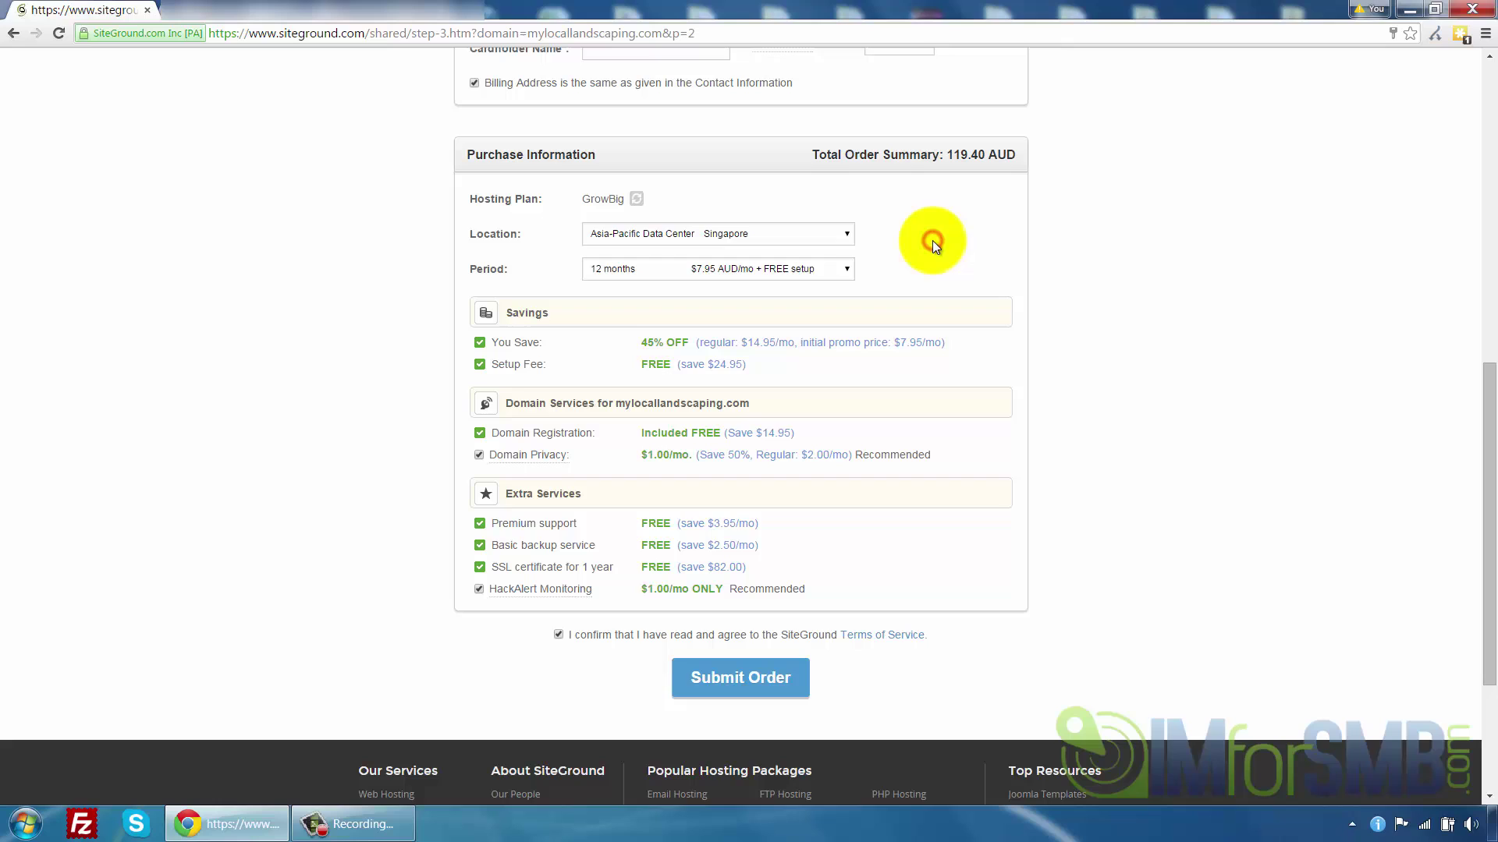
pyautogui.click(792, 268)
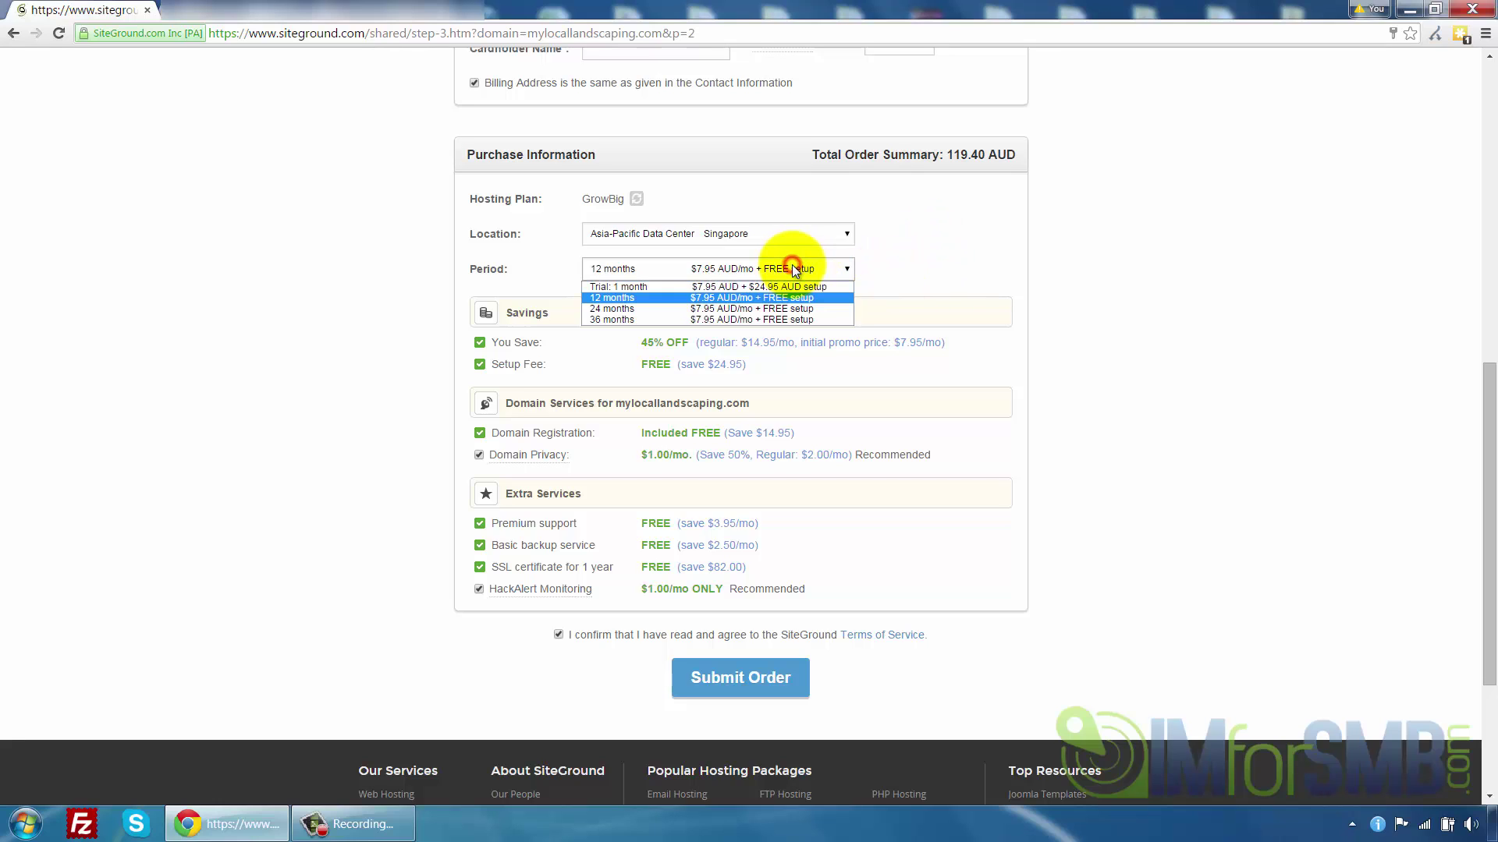
pyautogui.click(823, 297)
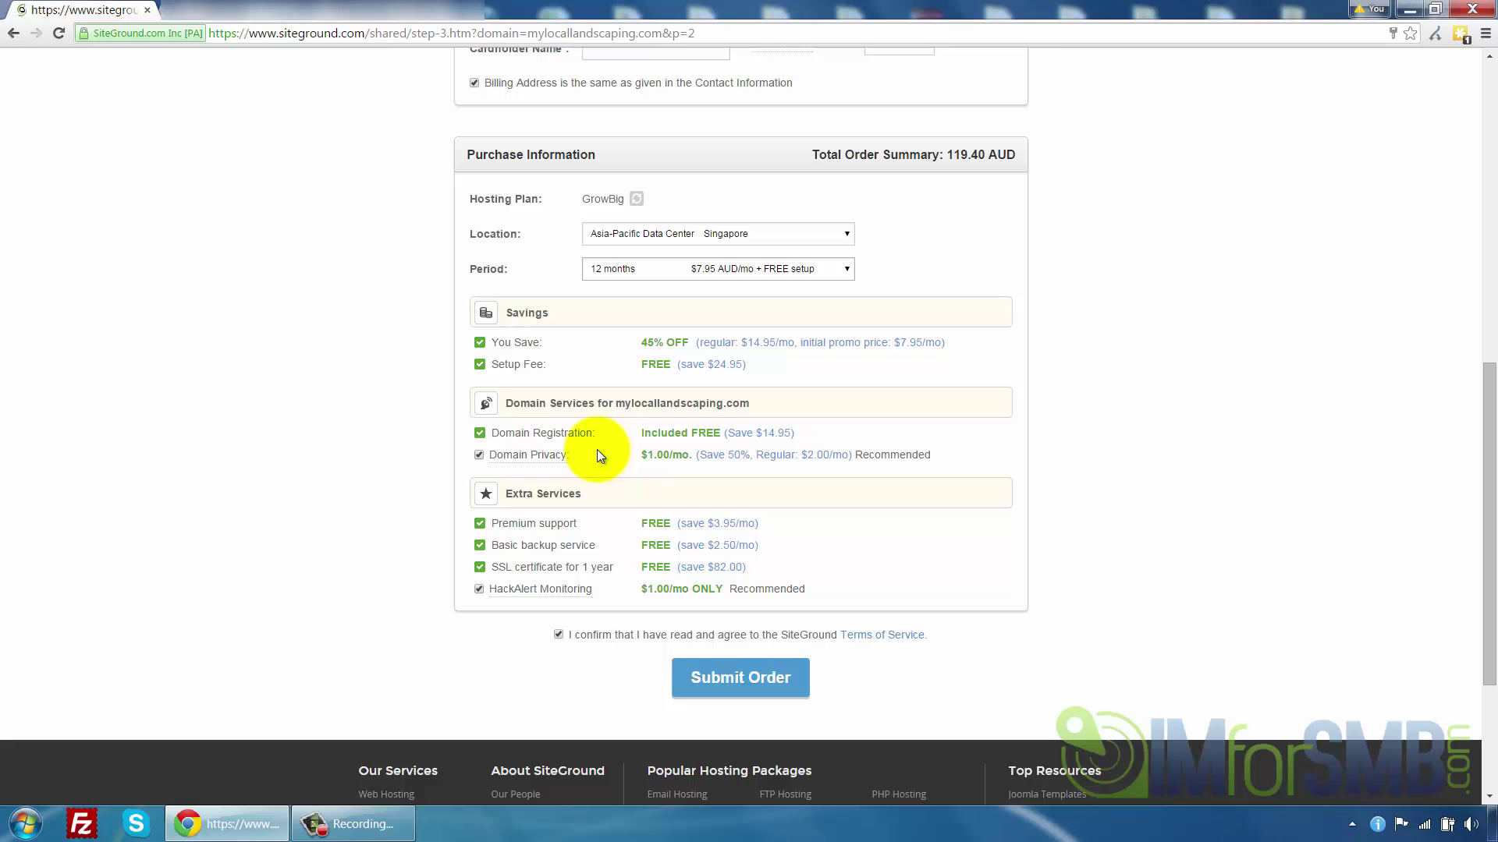
pyautogui.moveTo(548, 460)
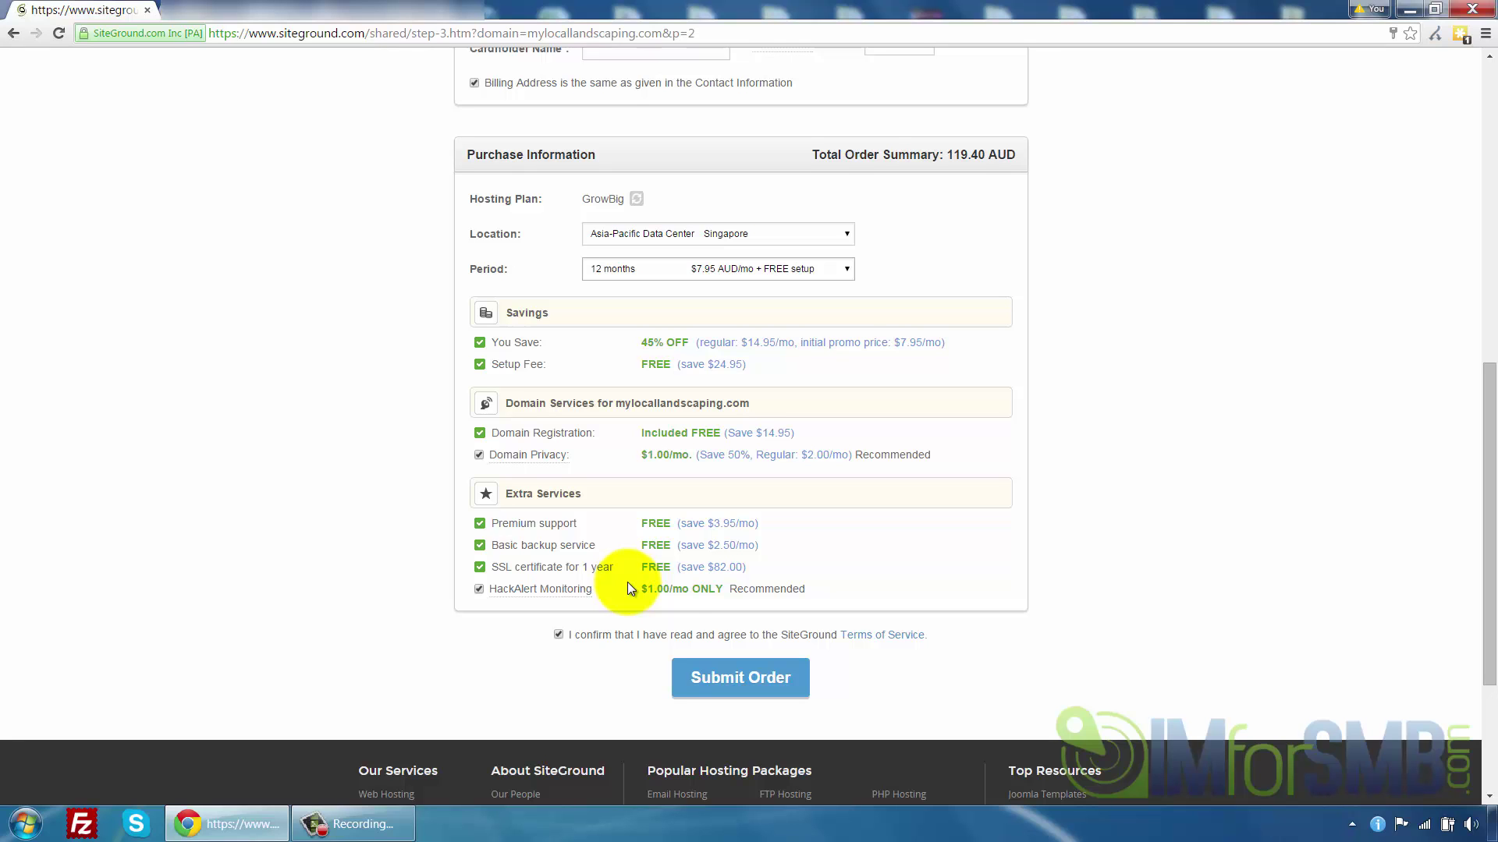
# Step: Review the order summary, submit the GrowBig order, and dismiss the LastPass notification bar
pyautogui.scroll(9, 672, 606)
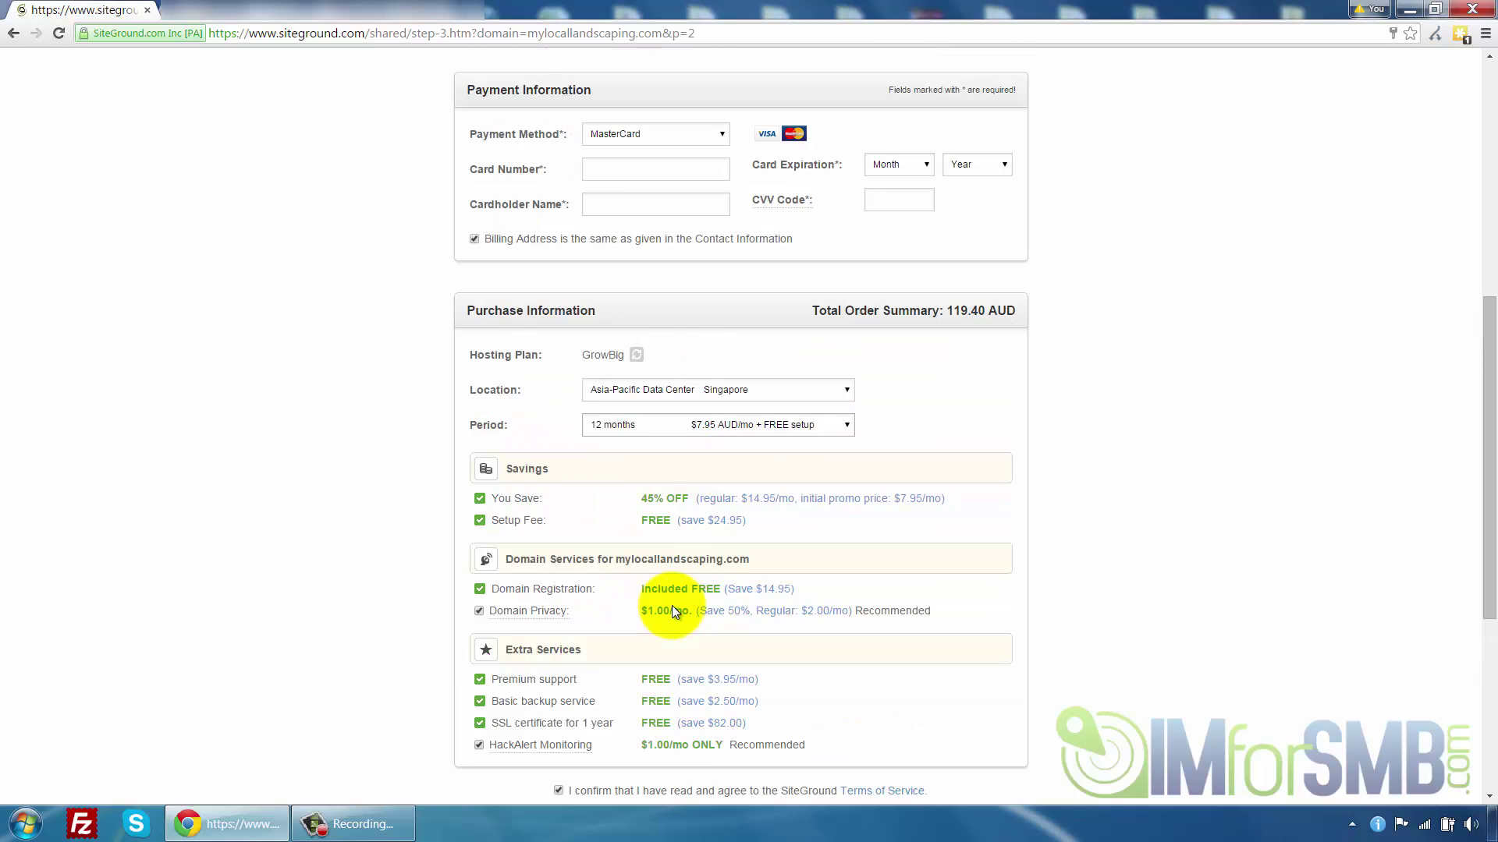
pyautogui.scroll(-4, 699, 516)
pyautogui.scroll(-2, 1059, 422)
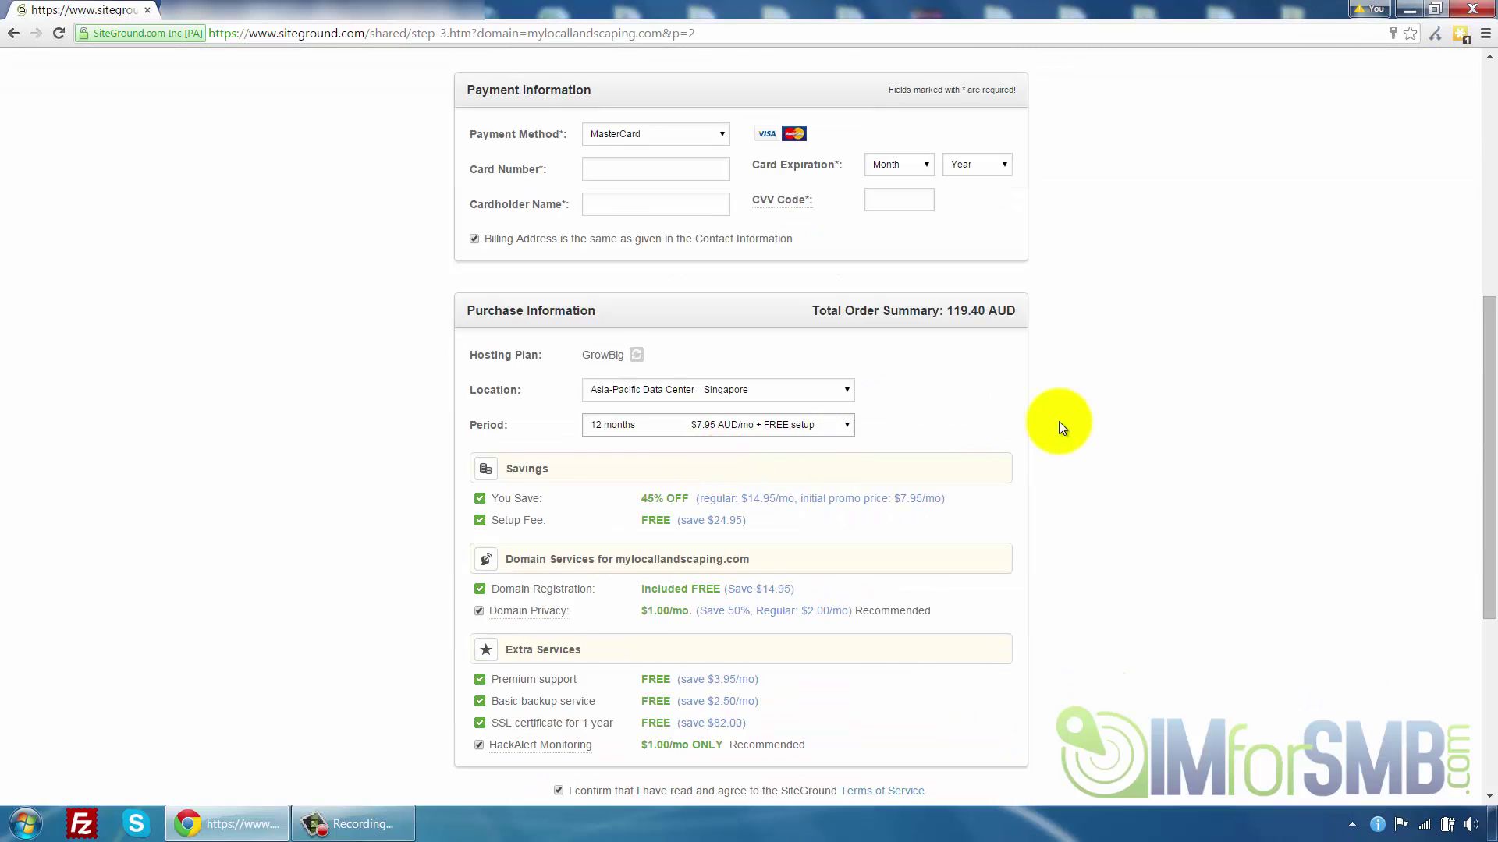
pyautogui.scroll(6, 1069, 424)
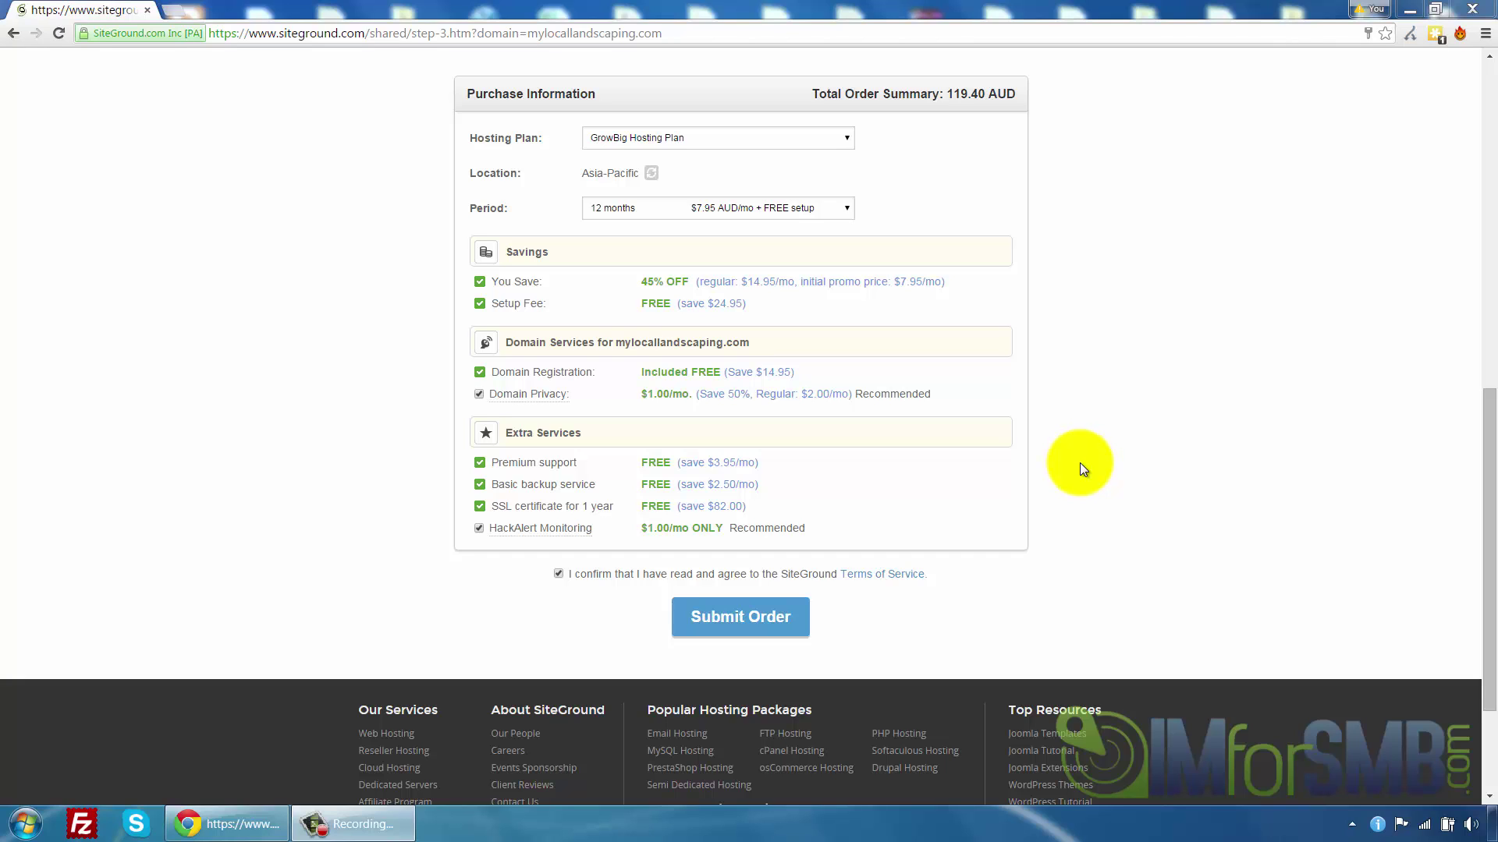
pyautogui.click(734, 615)
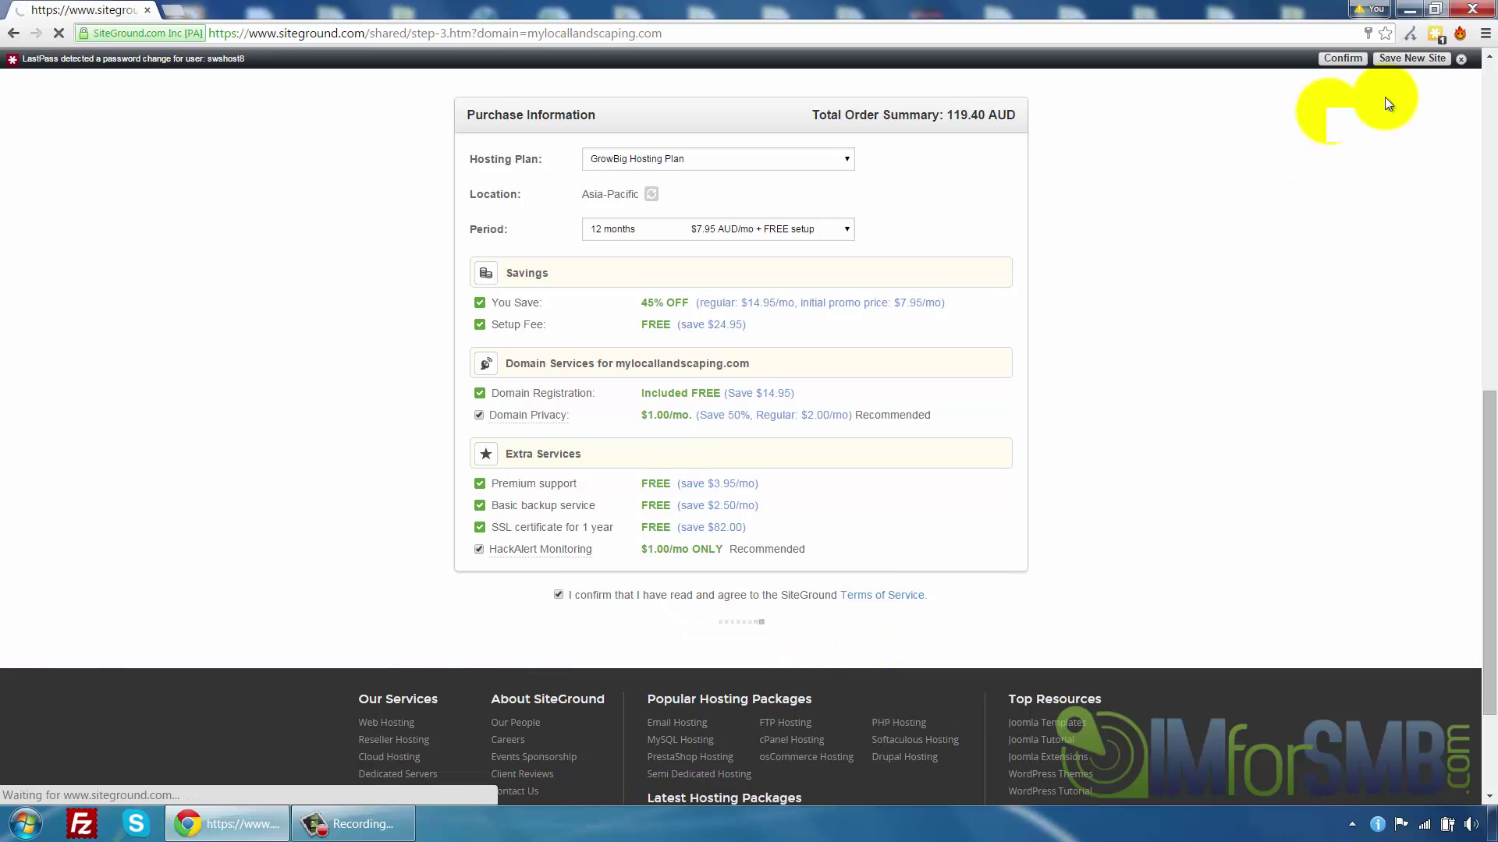
pyautogui.click(1461, 58)
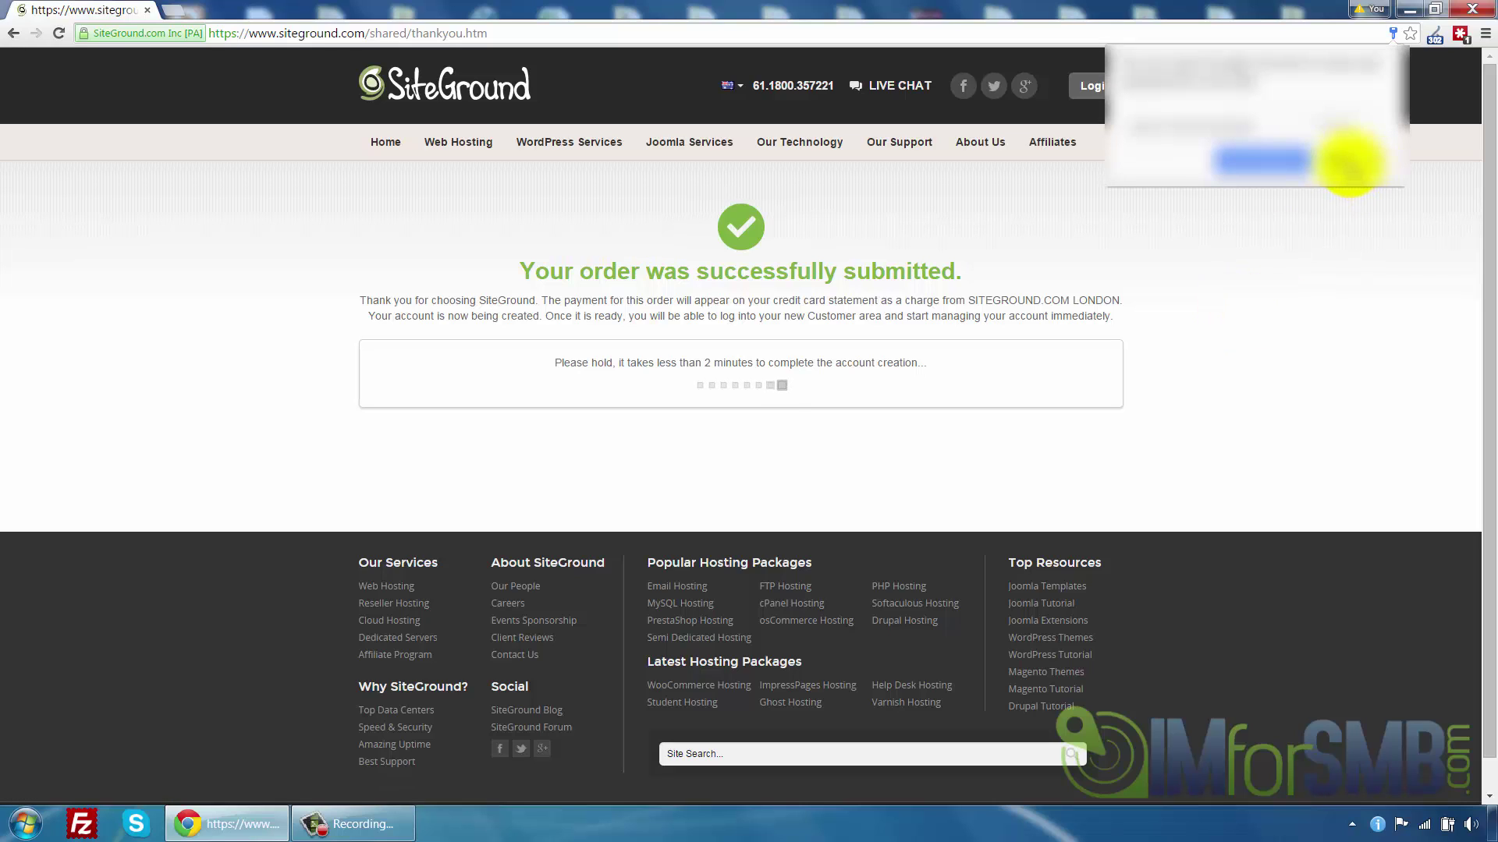
# Step: Decline Chrome's offer to save the password
pyautogui.click(1348, 162)
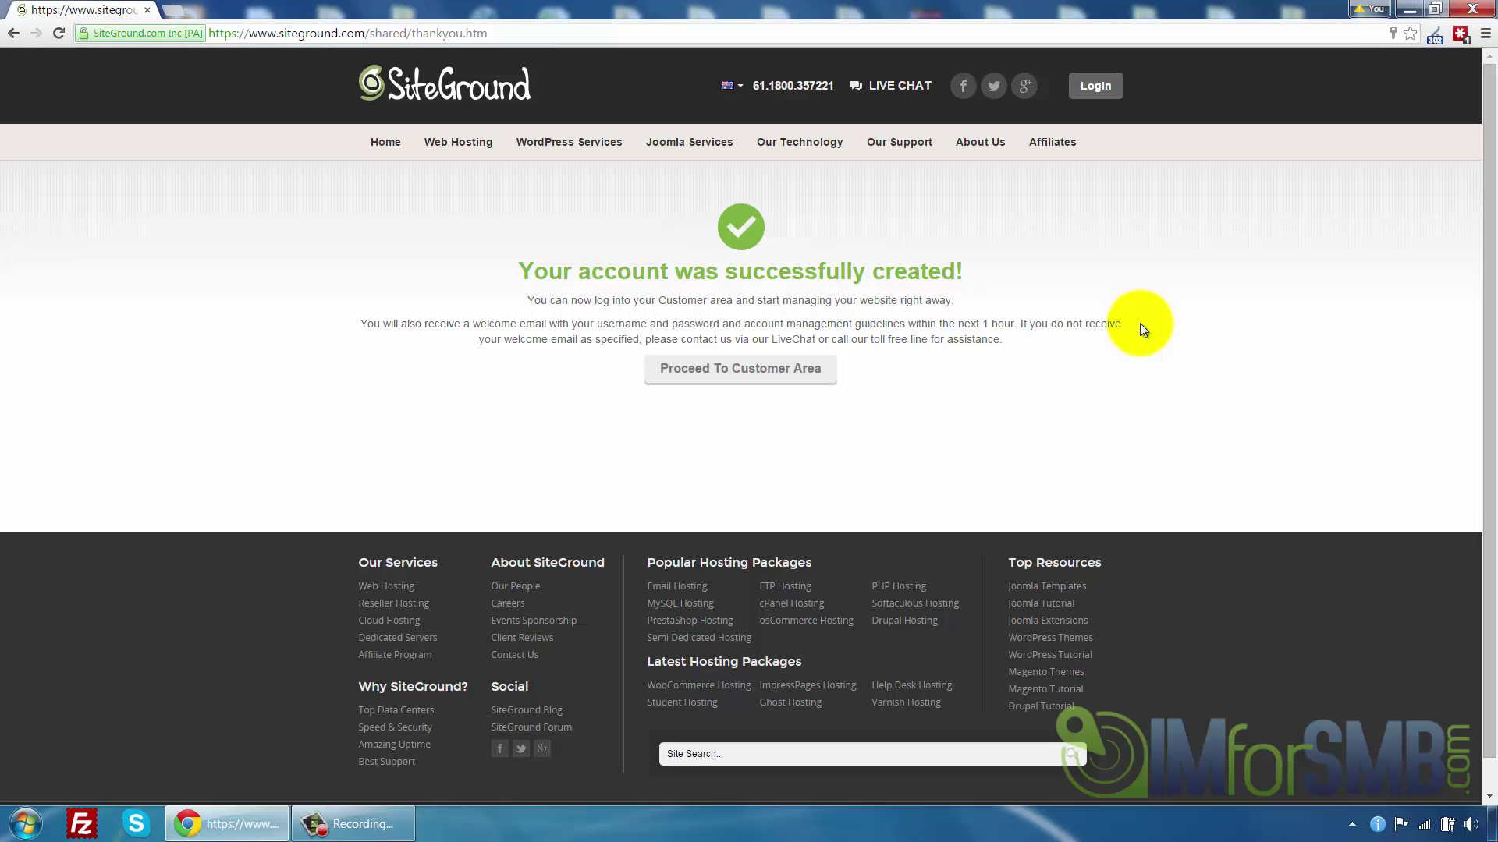
# Step: Proceed to the new SiteGround Customer Area
pyautogui.click(753, 369)
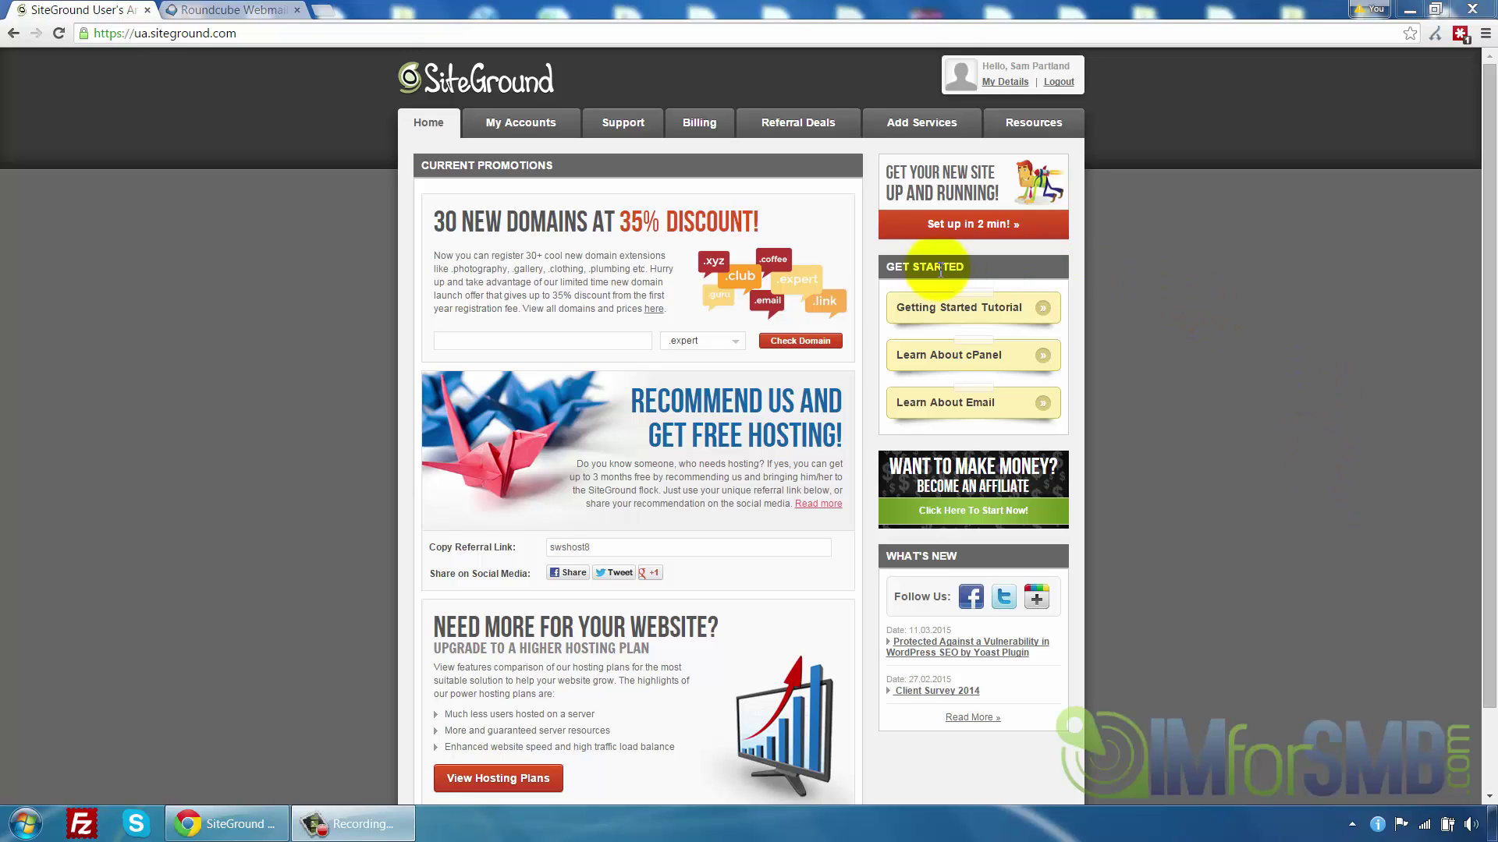
# Step: Show the mylocallandscaping.com account under My Accounts, select the cPanel username, and review its details
pyautogui.click(516, 124)
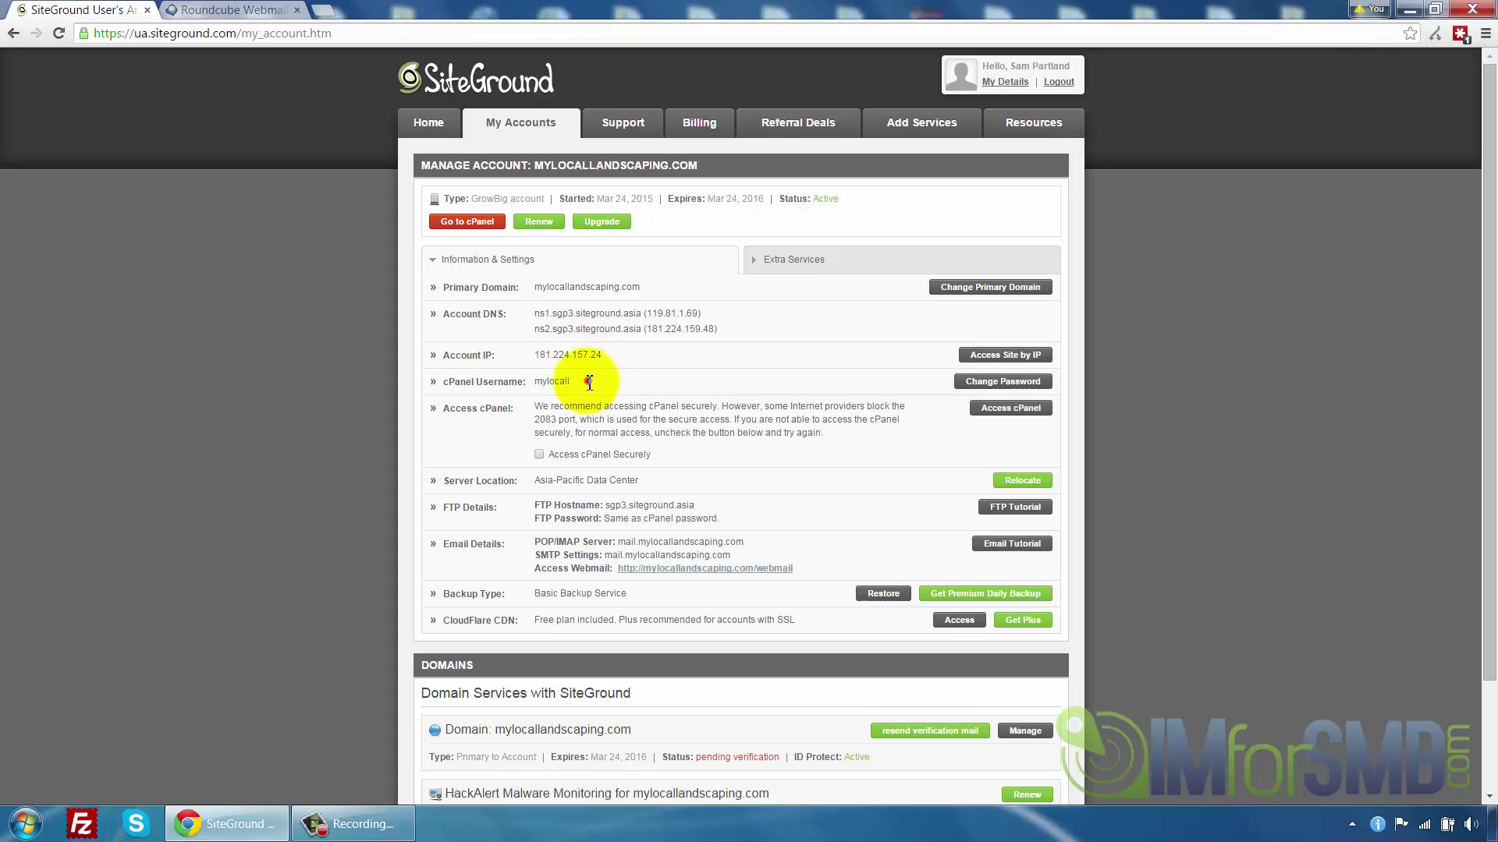
pyautogui.doubleClick(565, 382)
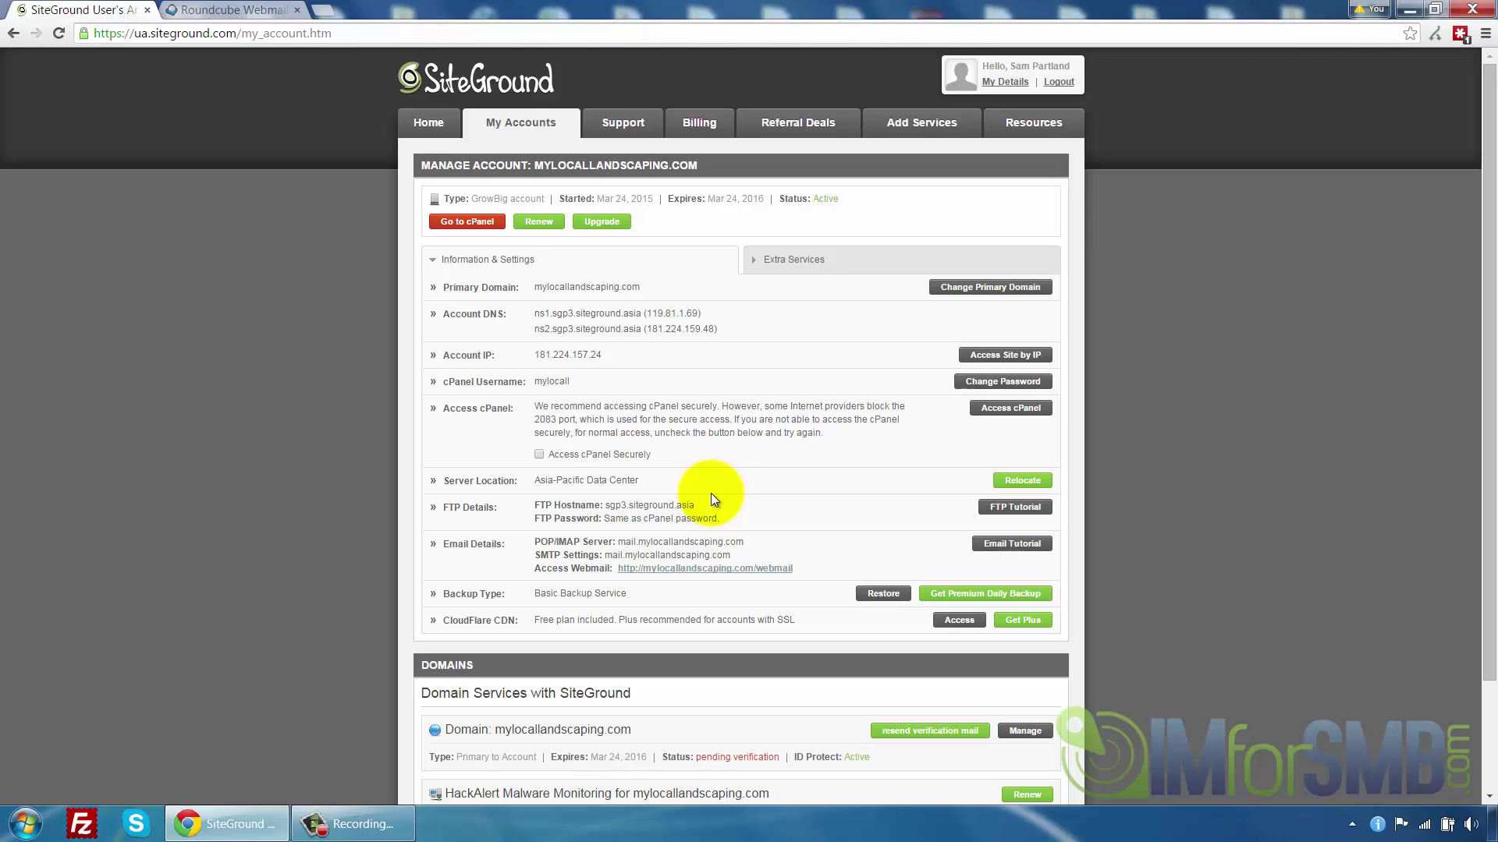
pyautogui.scroll(-3, 709, 493)
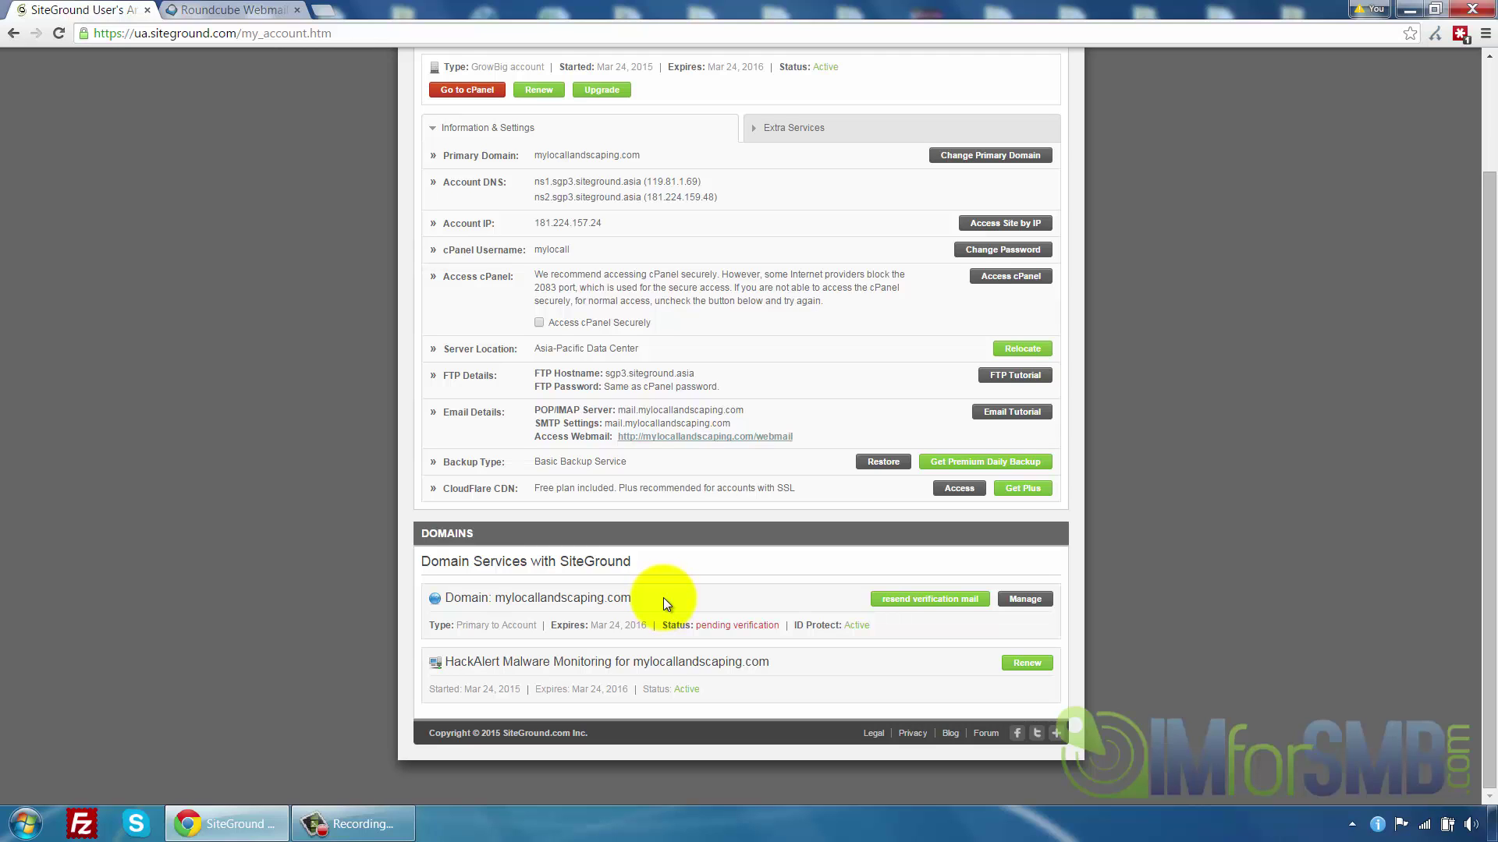
pyautogui.scroll(2, 805, 446)
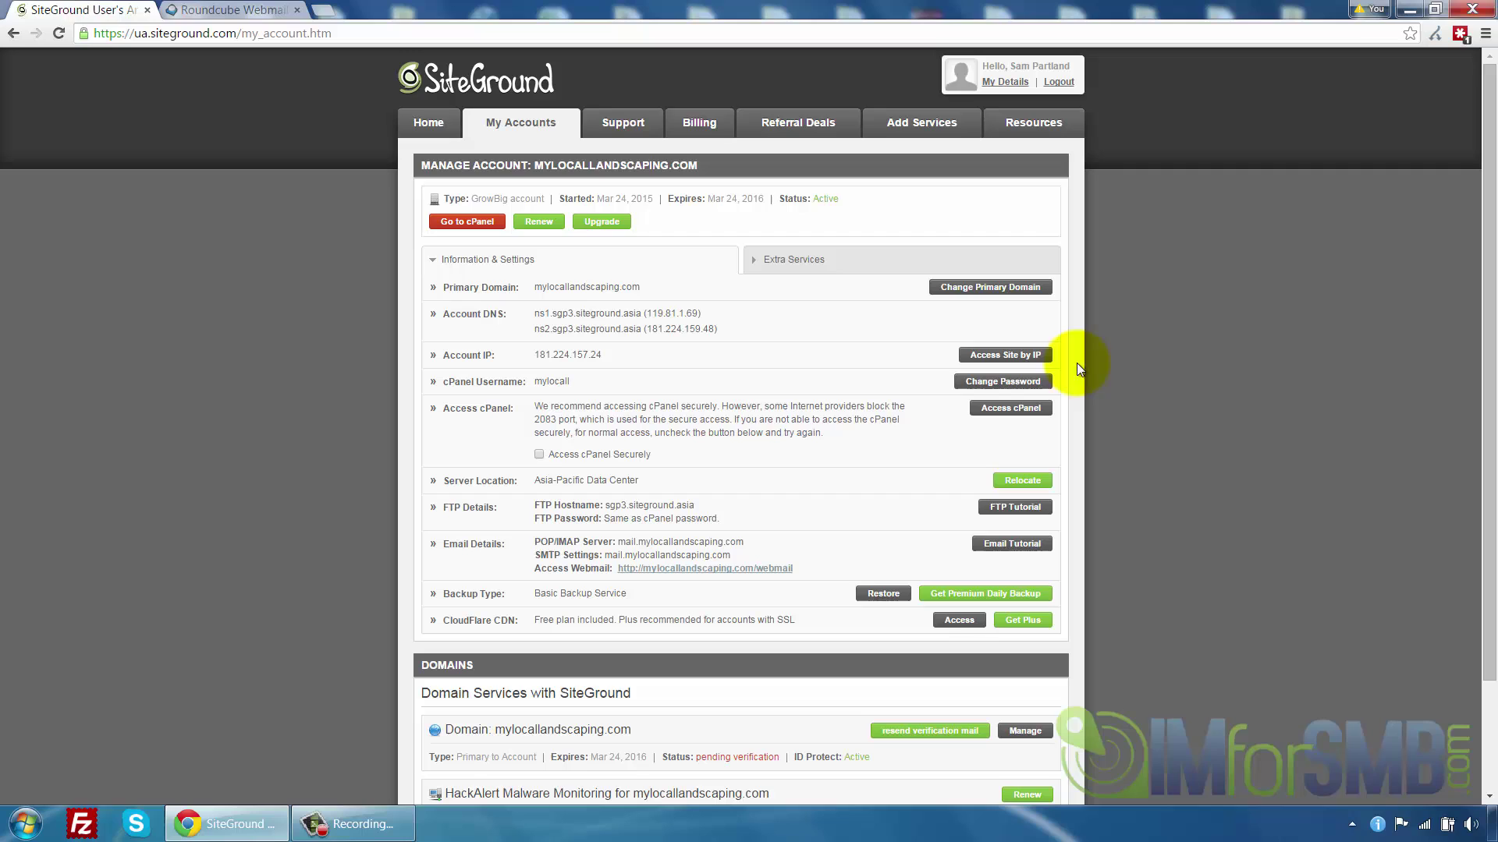